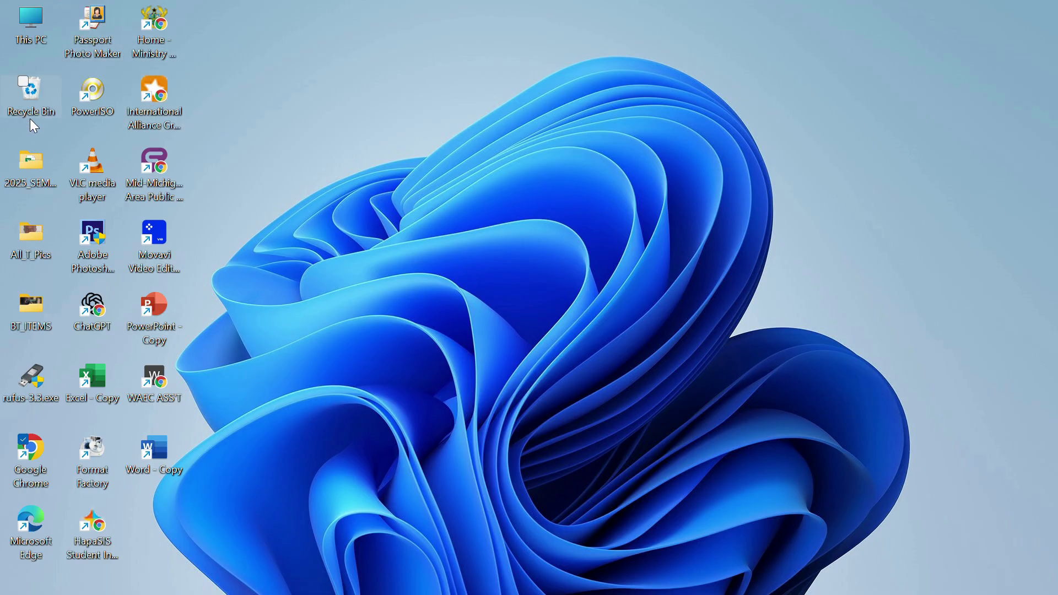
Open Google Chrome and go to the student transcript portal at stpshs.waecgh.org.
left_click(108, 455)
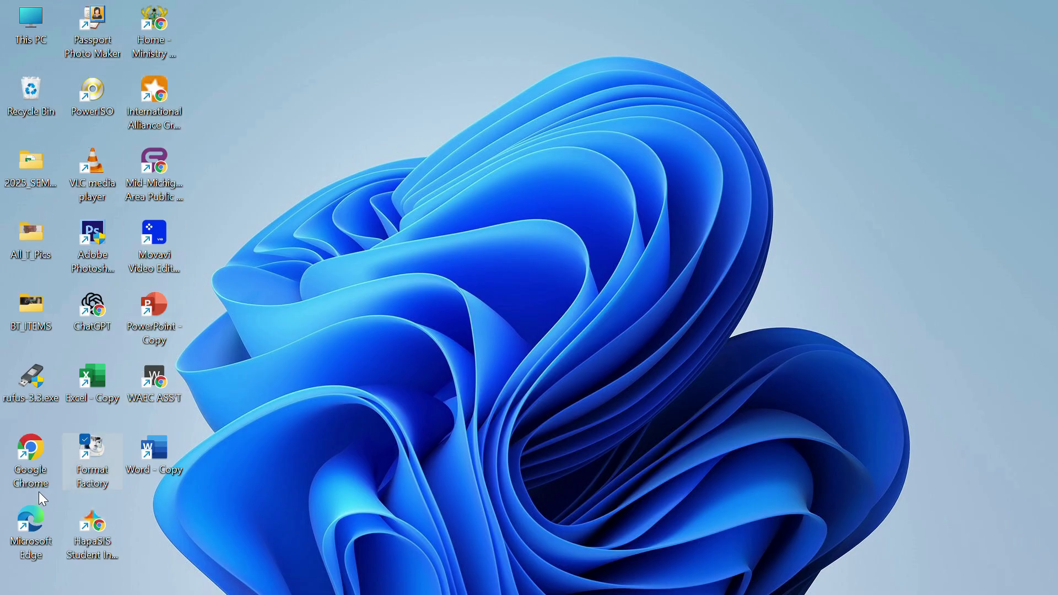
double_click(36, 449)
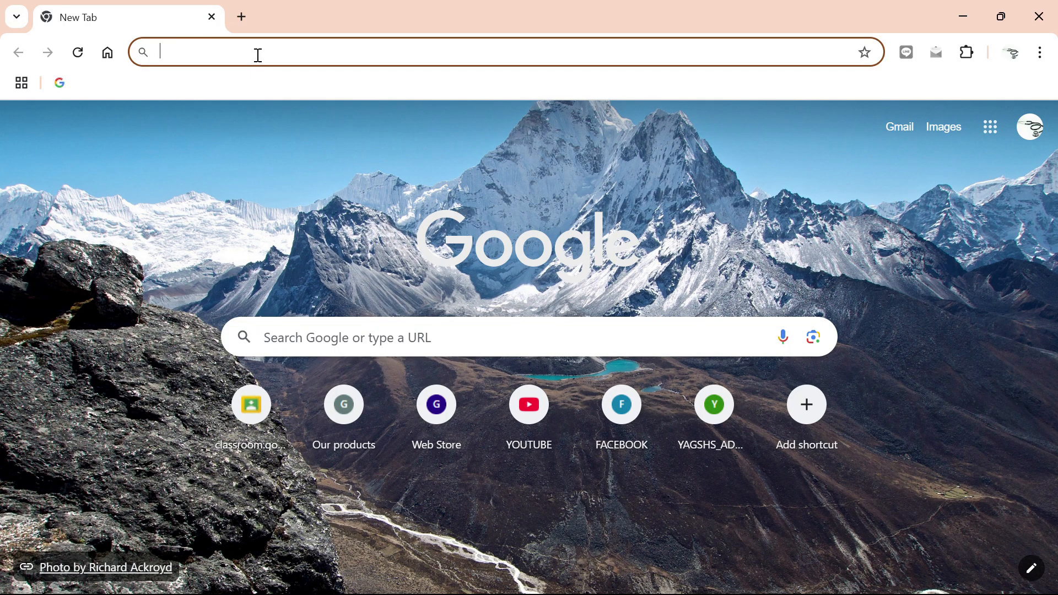
type("stp")
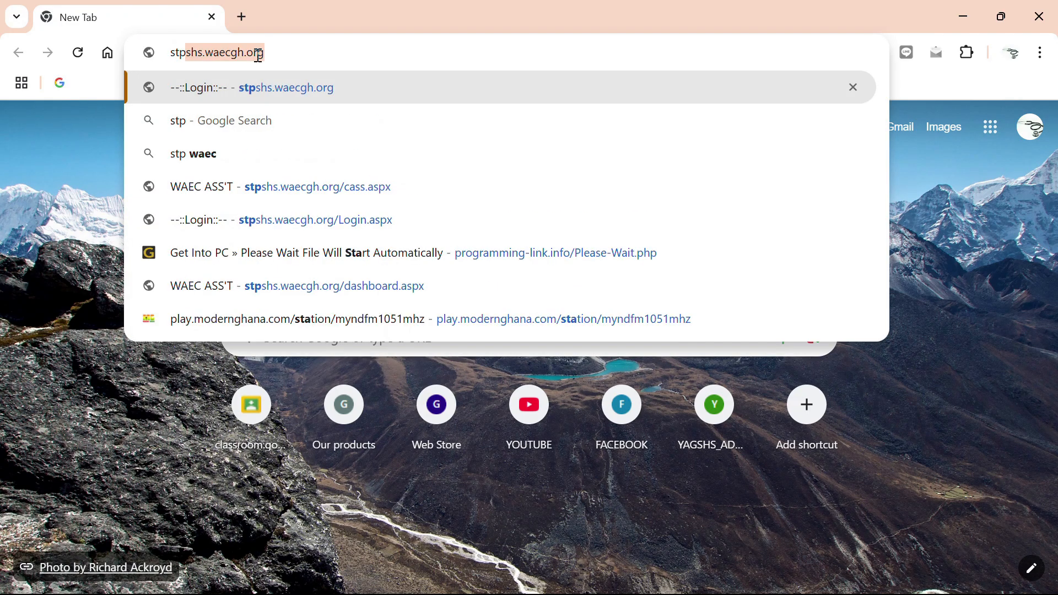
key("Right")
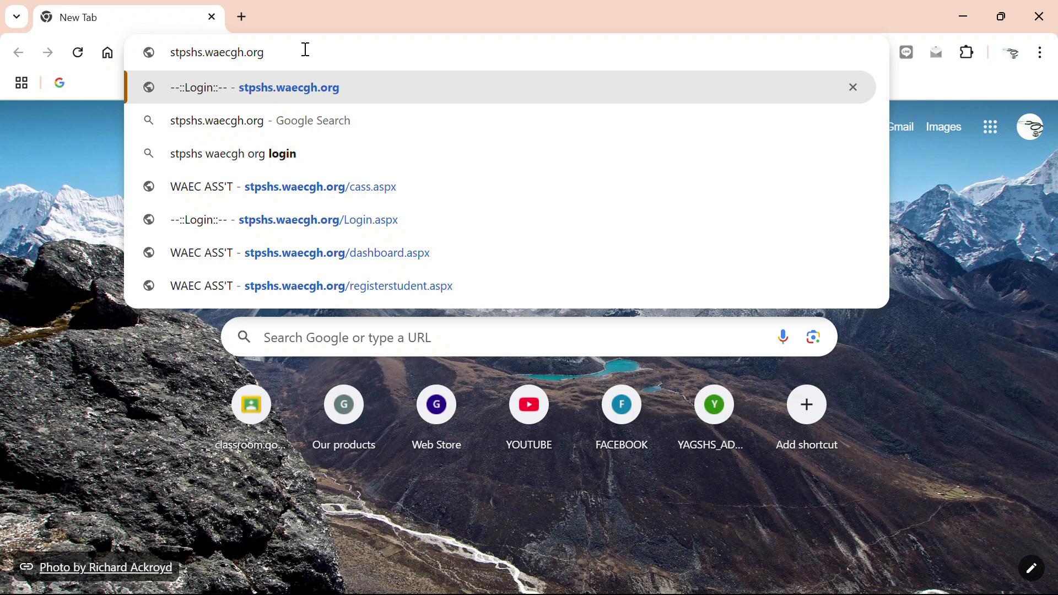
key("Return")
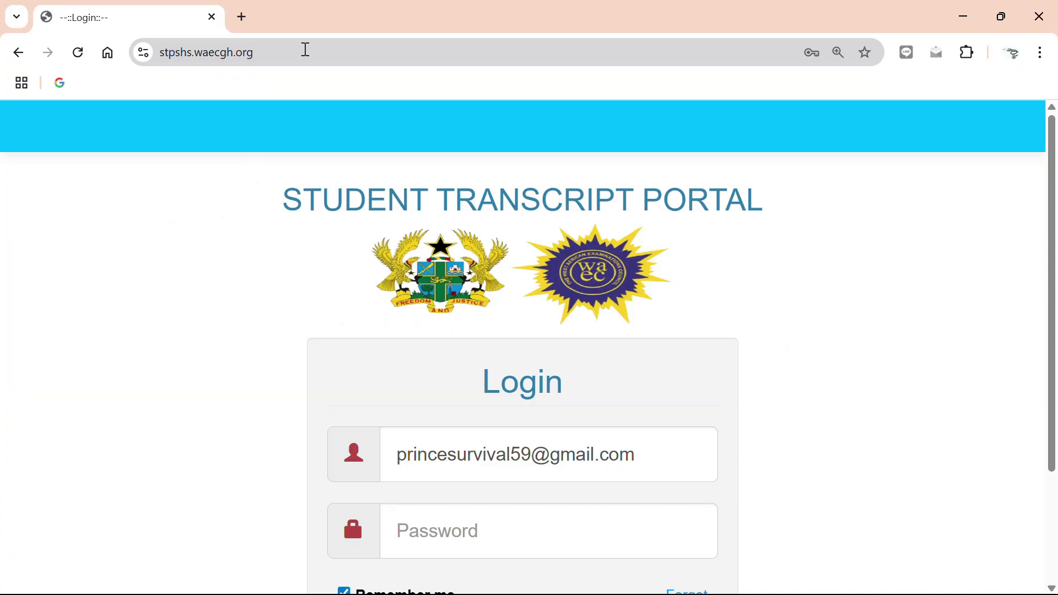
Replace the prefilled username with the saved account e-mail and password, dismiss the WhatsApp notification, and log in to the portal.
scroll(502, 358, "down", 3)
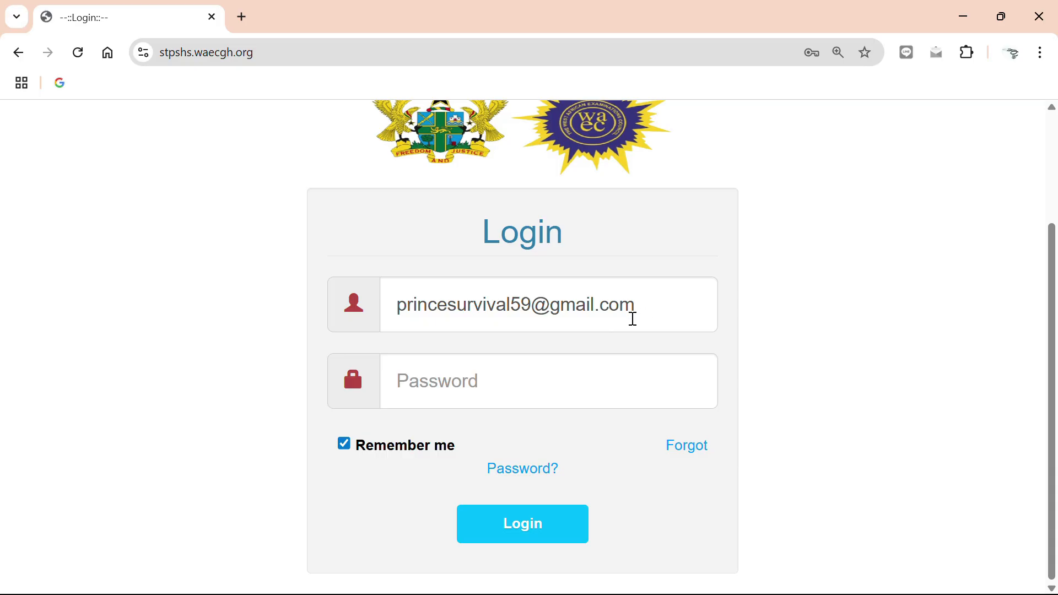
left_click(655, 310)
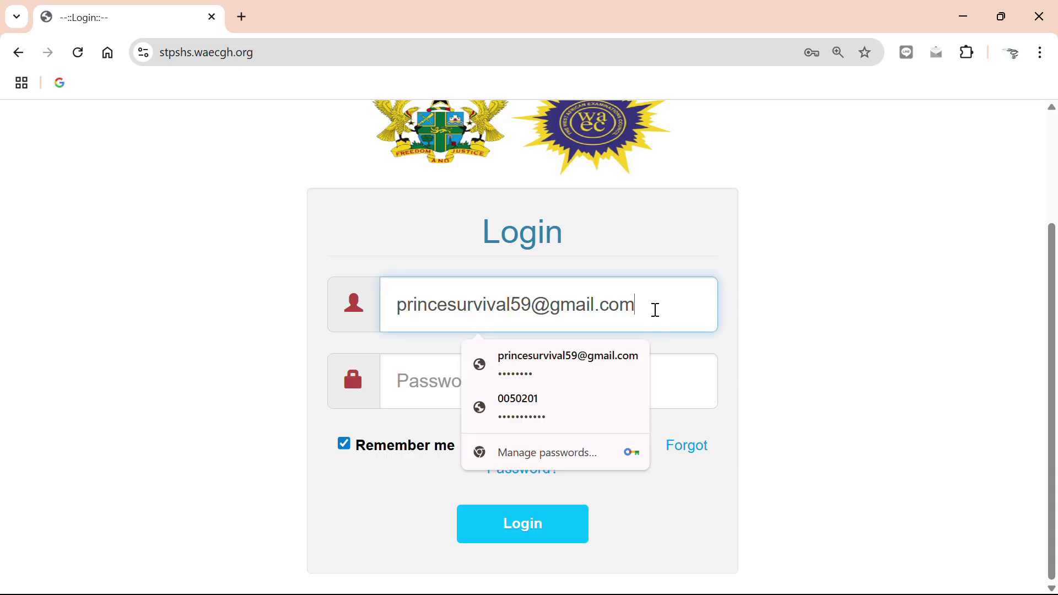
key("BackSpace")
key("BackSpace")
key("BackSpace")
key("BackSpace")
key("BackSpace")
key("BackSpace")
key("BackSpace")
key("BackSpace")
key("BackSpace")
key("BackSpace")
key("BackSpace")
key("BackSpace")
key("BackSpace")
key("BackSpace")
key("BackSpace")
key("BackSpace")
key("BackSpace")
key("BackSpace")
key("BackSpace")
key("BackSpace")
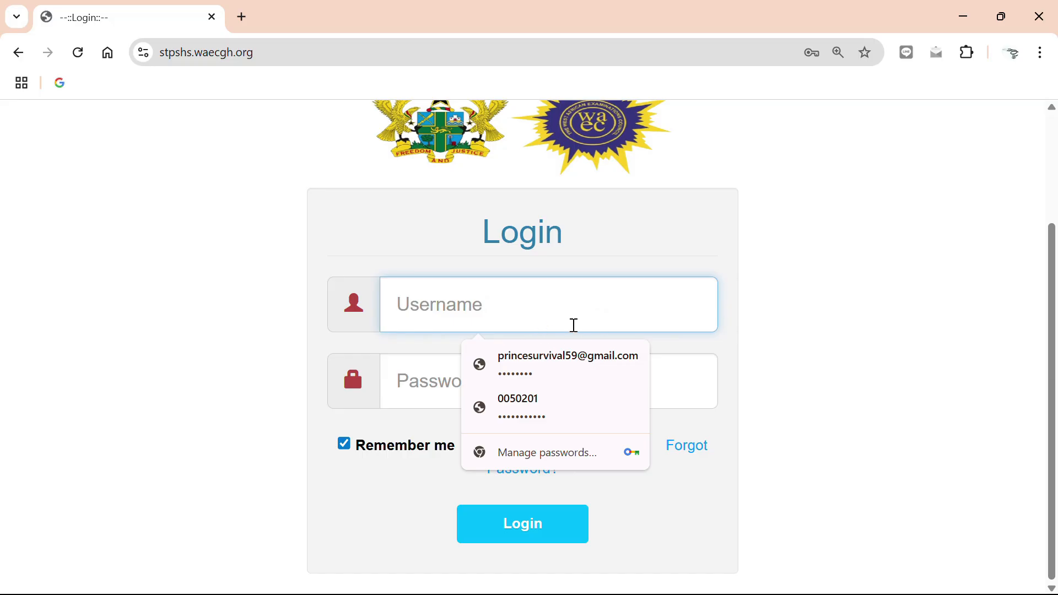
left_click(572, 350)
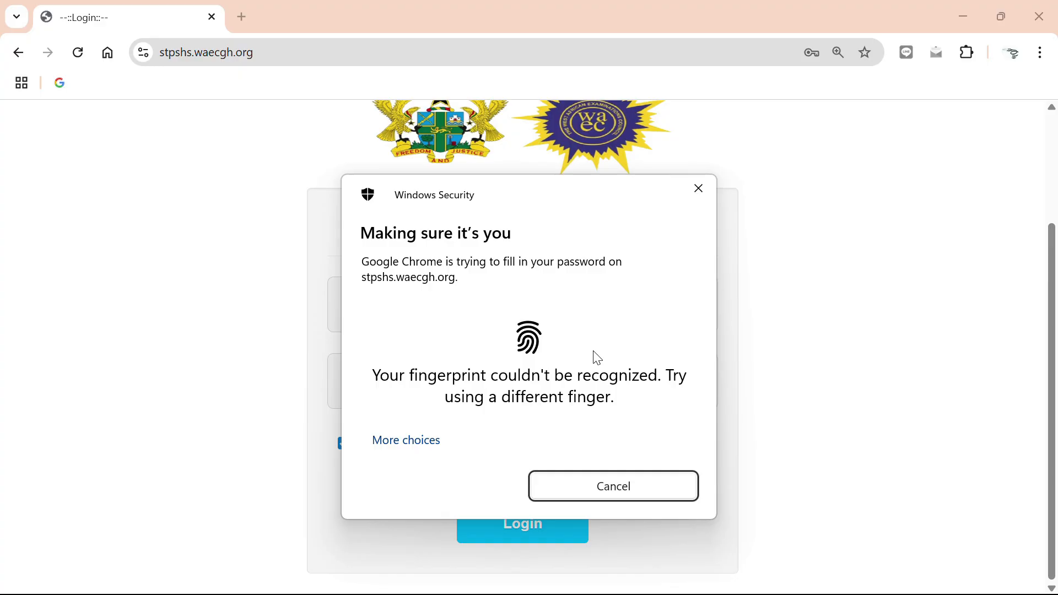
left_click(545, 387)
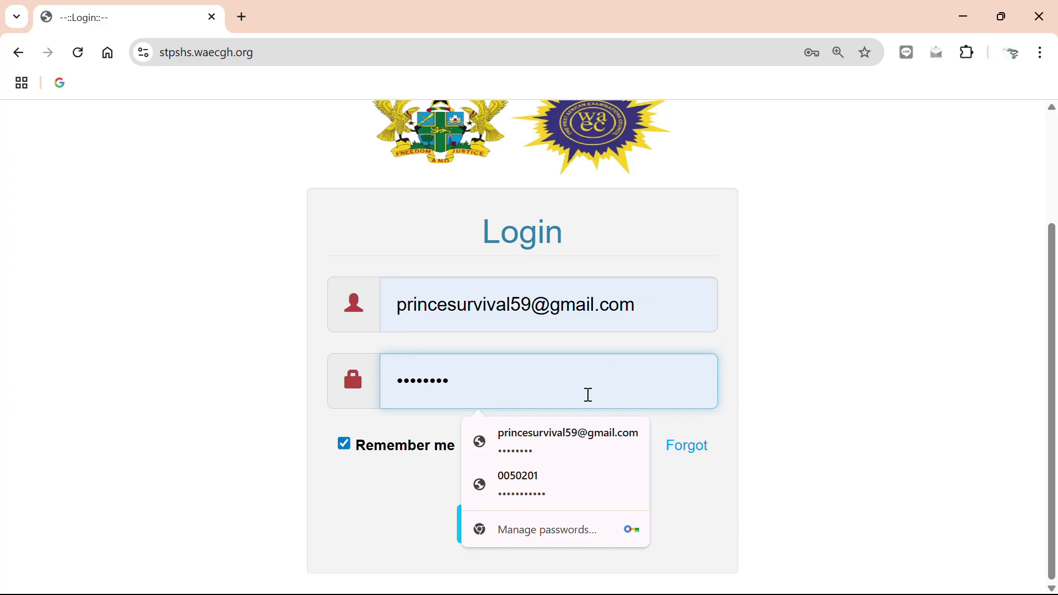
left_click(388, 502)
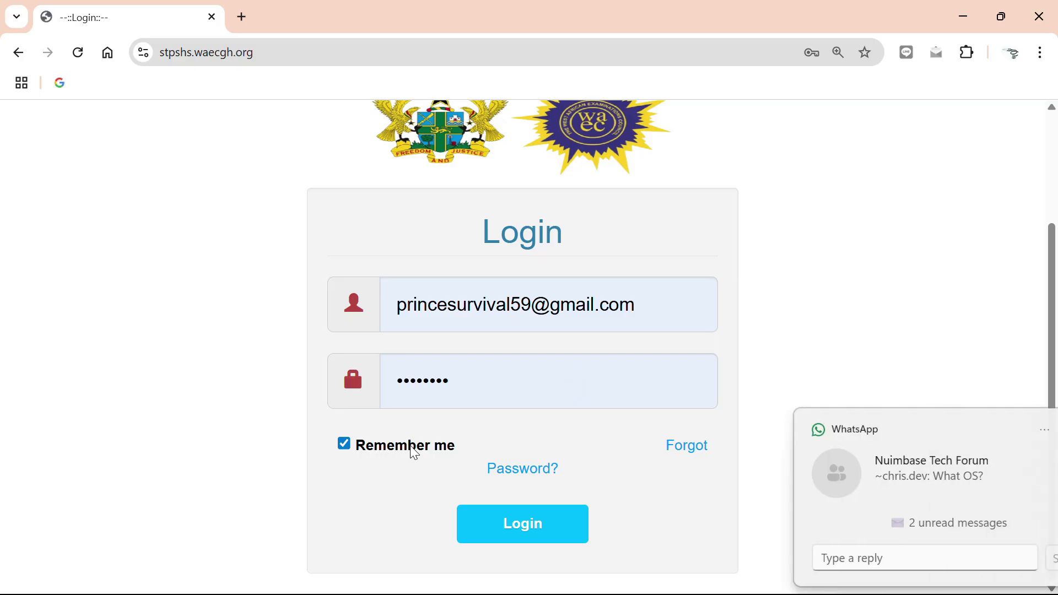
left_click(1021, 430)
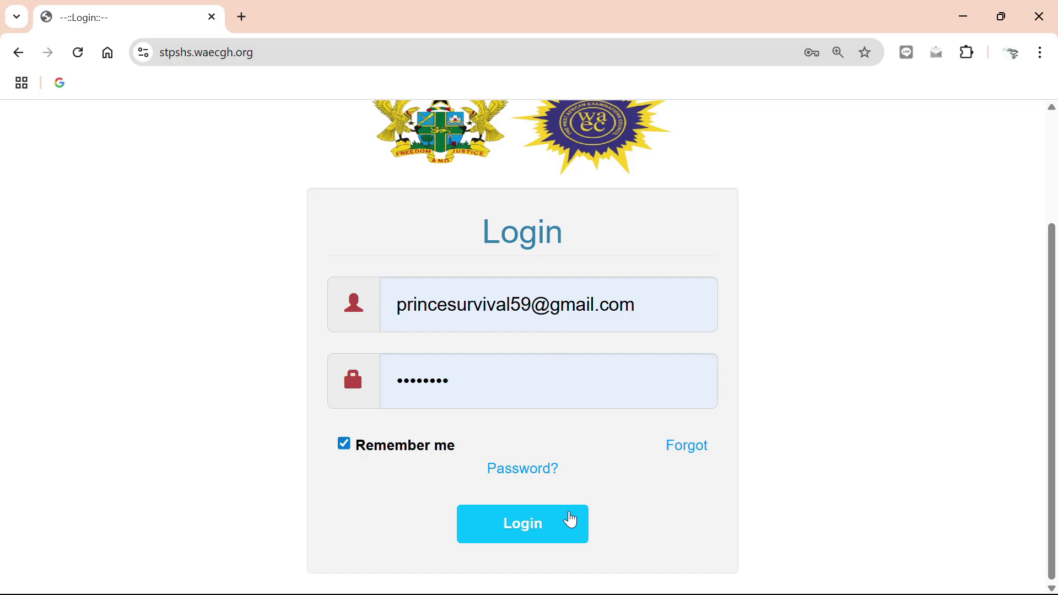
left_click(530, 545)
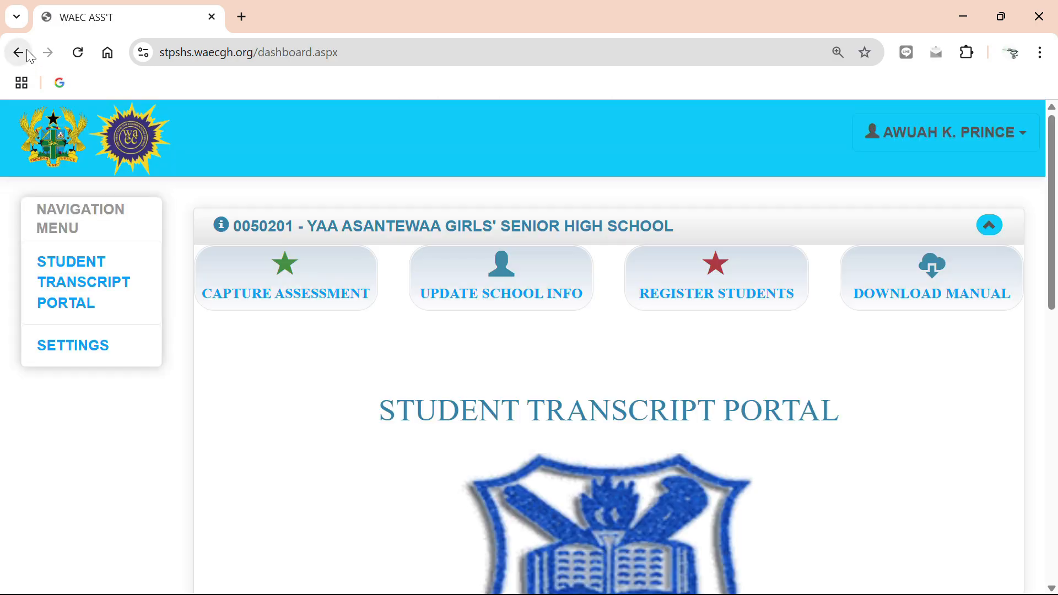
Open the Capture Assessment page from the portal dashboard.
scroll(588, 437, "down", 3)
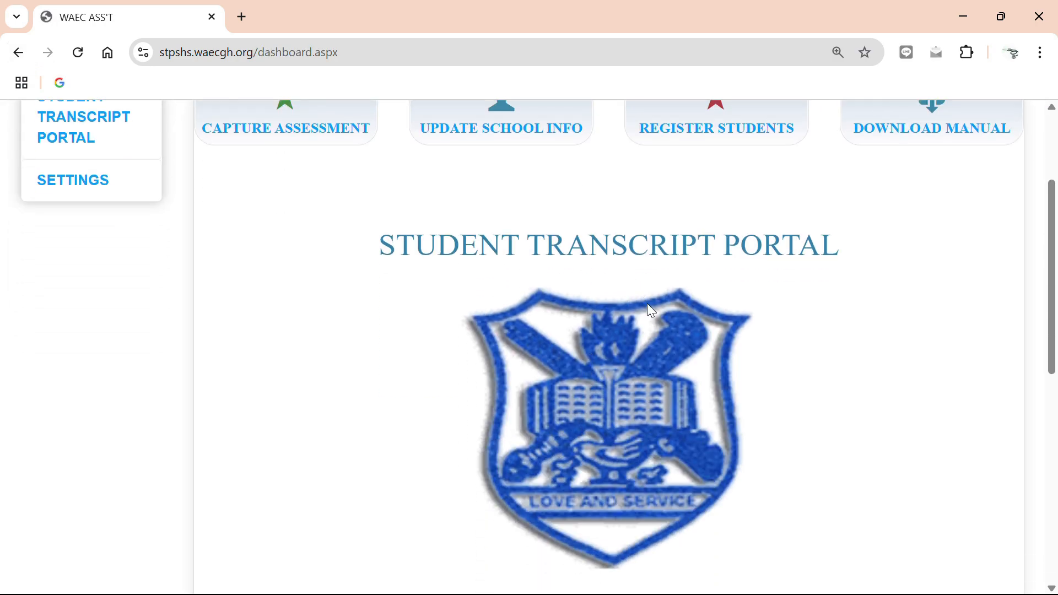
scroll(649, 328, "up", 2)
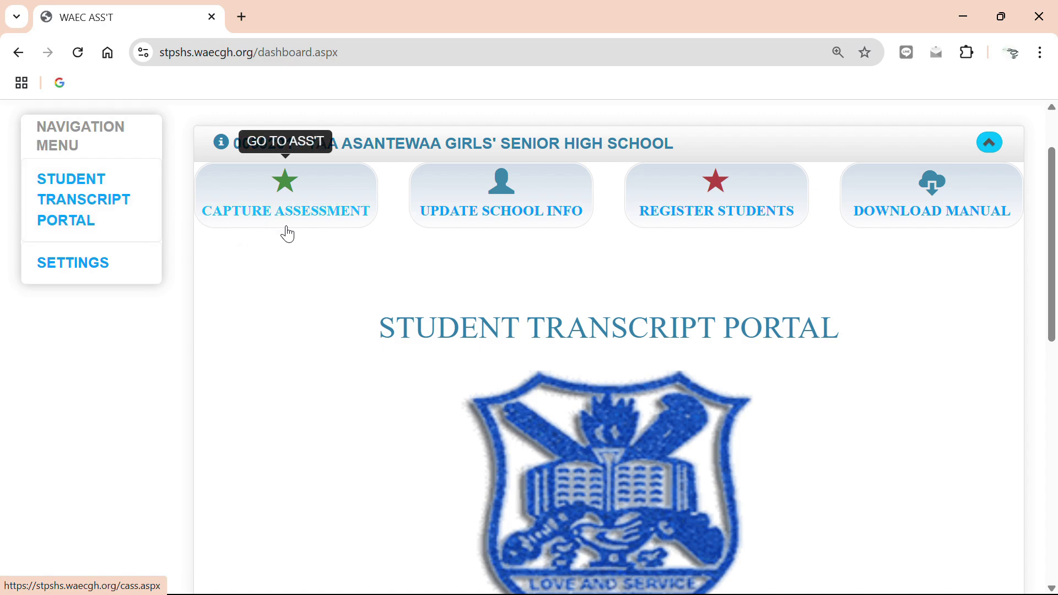
left_click(320, 209)
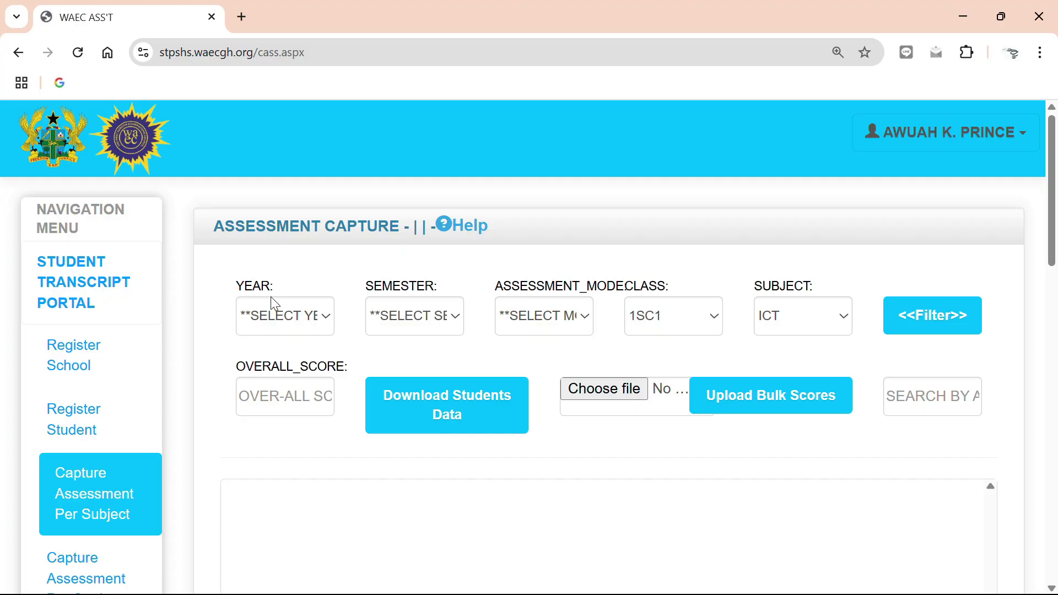
Set the assessment filters to Year 1, 1st Sem and the Group Project/Research/Case Study mode.
left_click(326, 322)
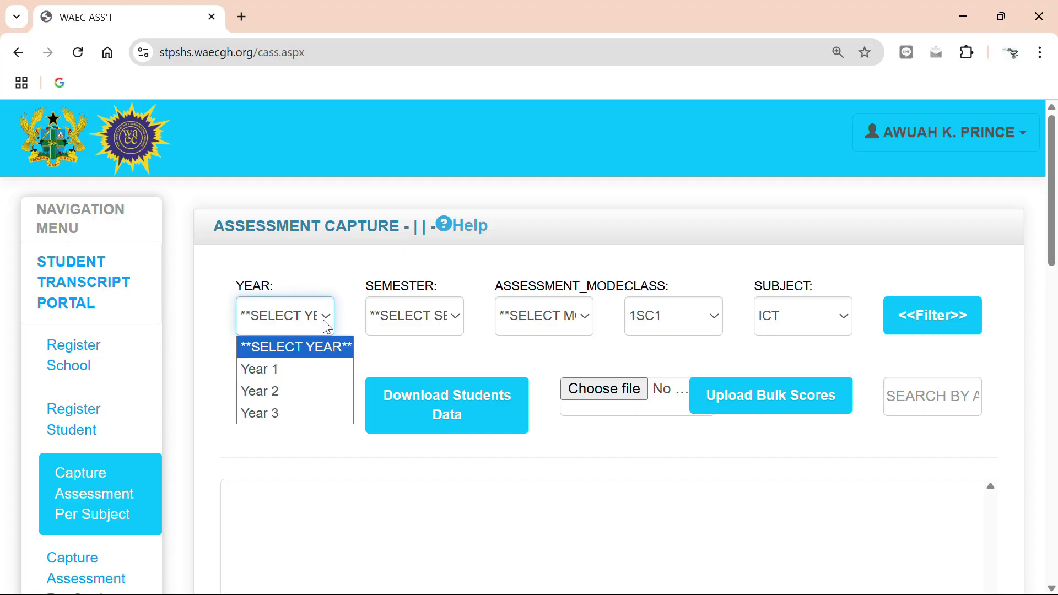
left_click(291, 375)
left_click(447, 323)
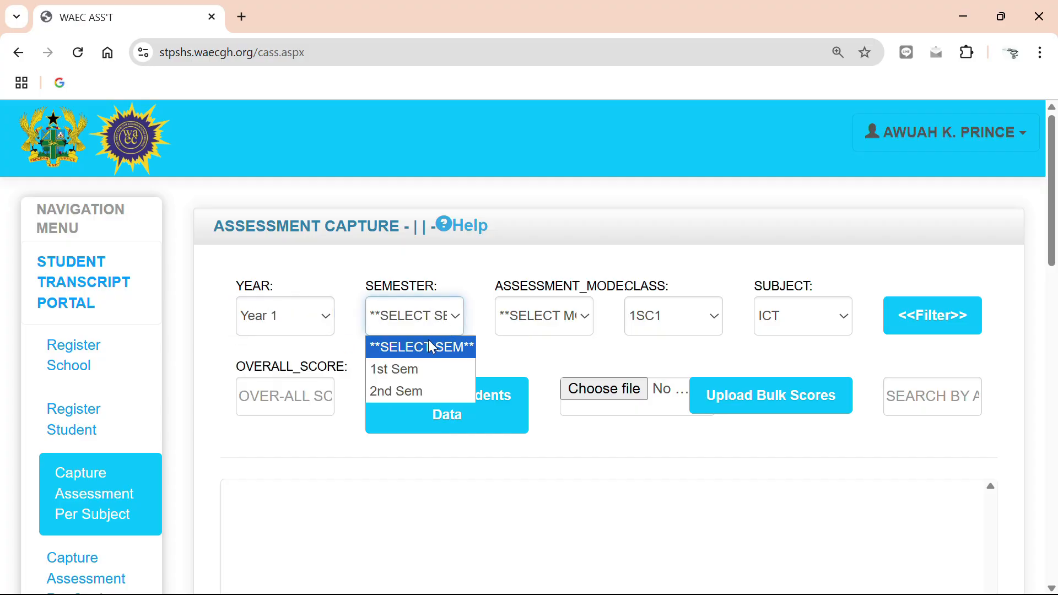
left_click(401, 372)
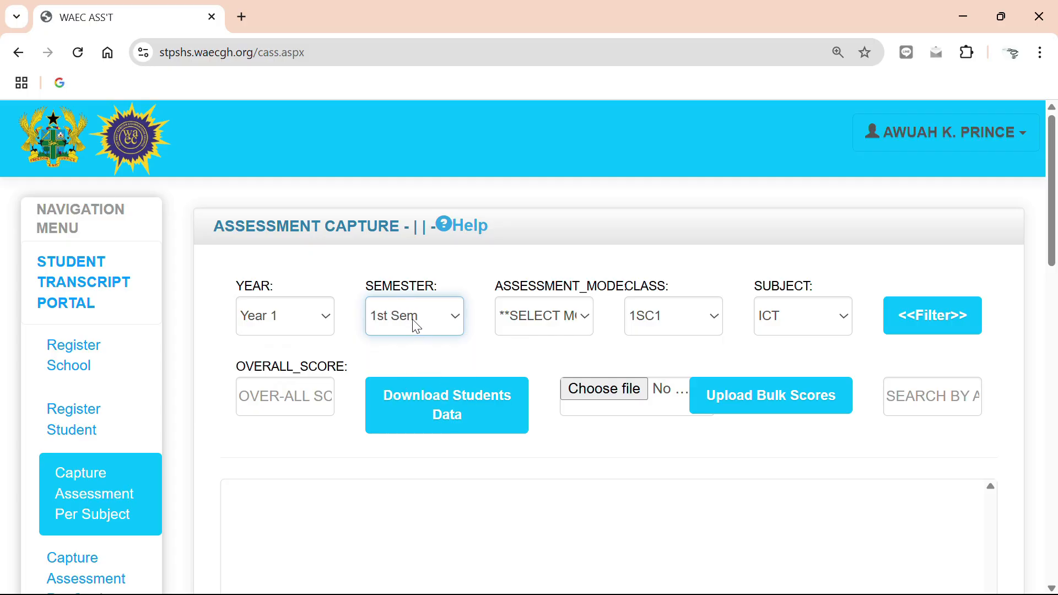
left_click(580, 329)
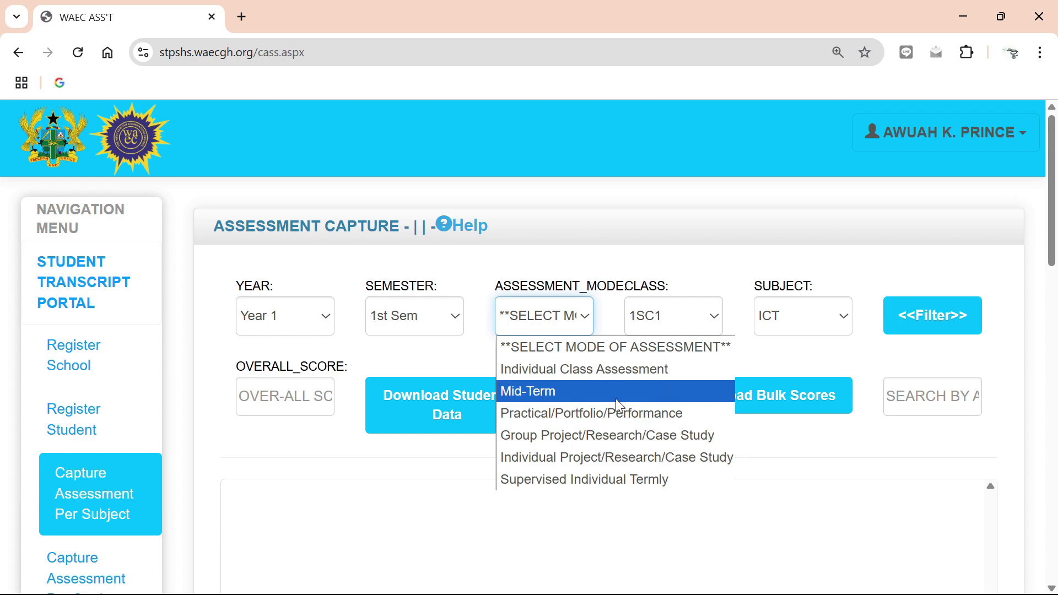
left_click(629, 443)
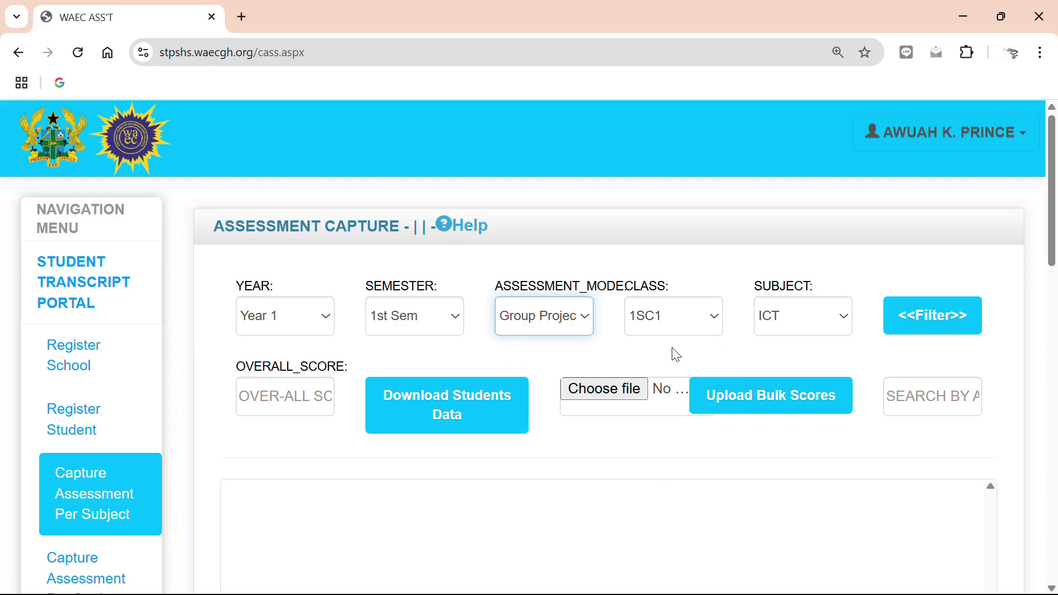
Choose class 1A1 and subject ICT, and filter the student list with these settings.
left_click(716, 321)
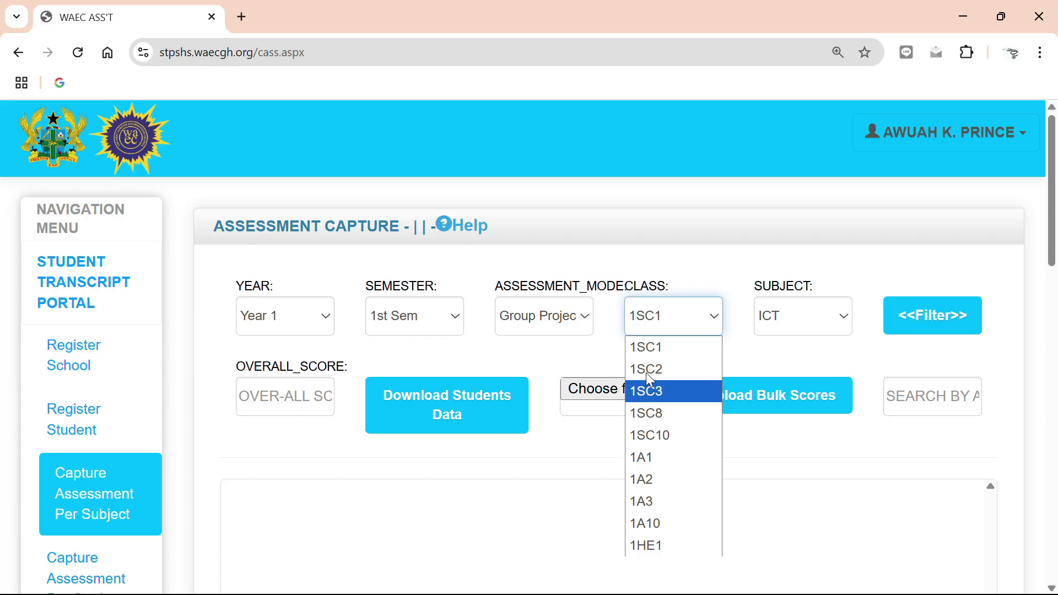
left_click(658, 458)
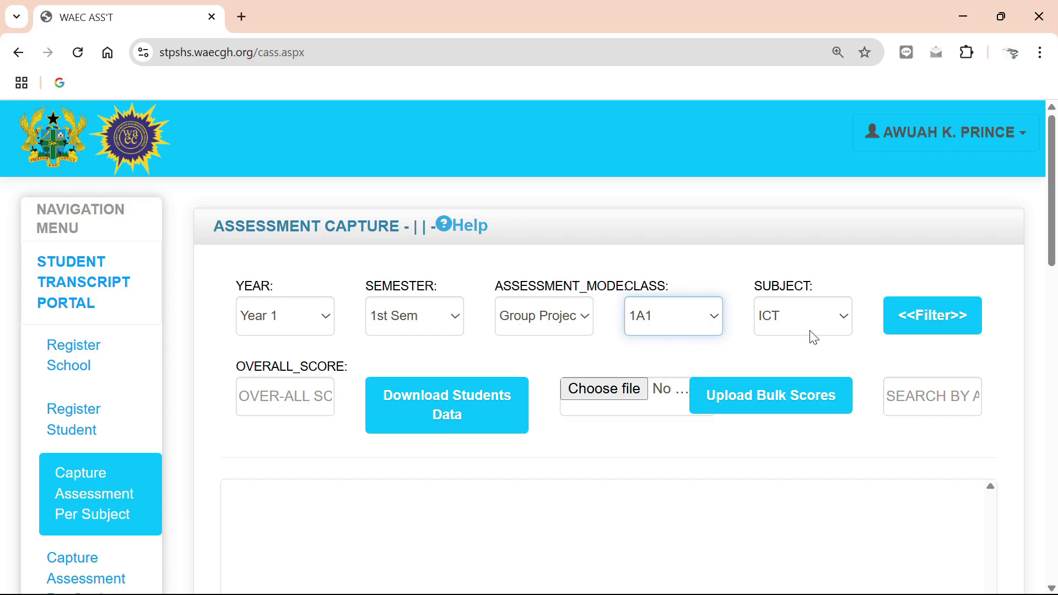
left_click(854, 316)
left_click(838, 326)
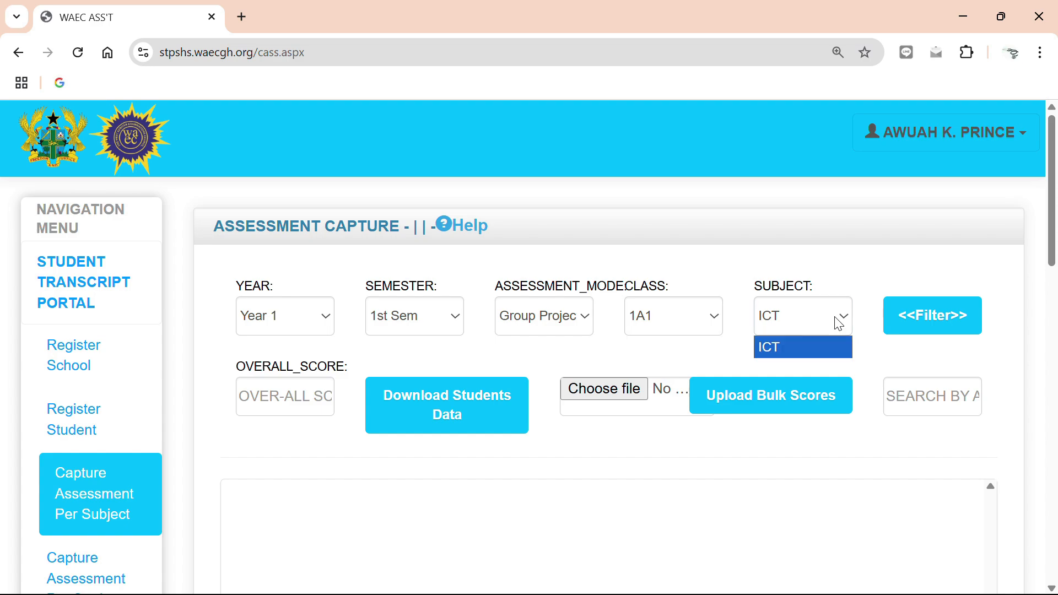
left_click(785, 352)
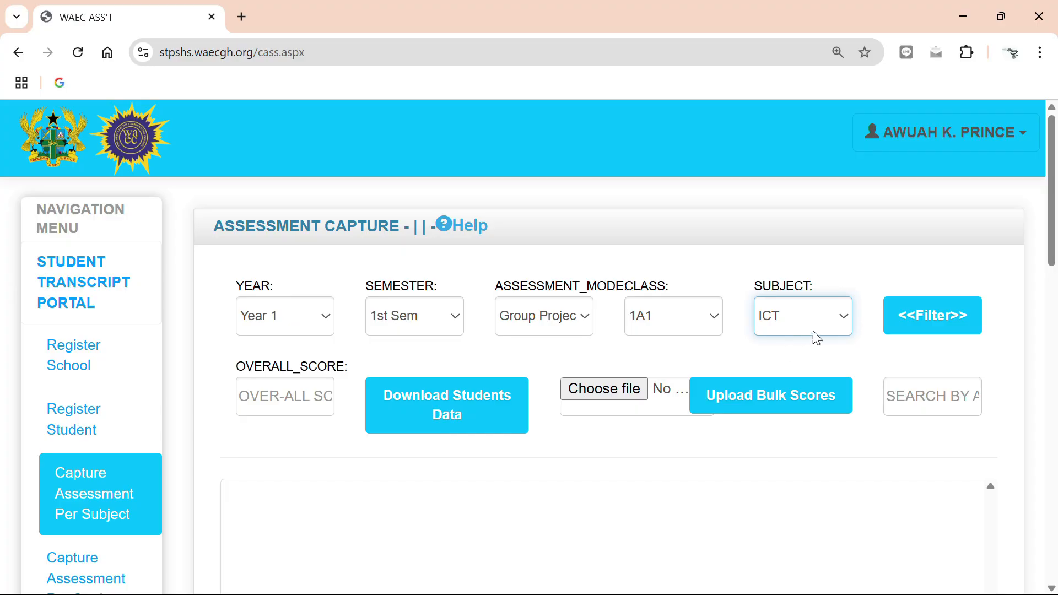
left_click(844, 321)
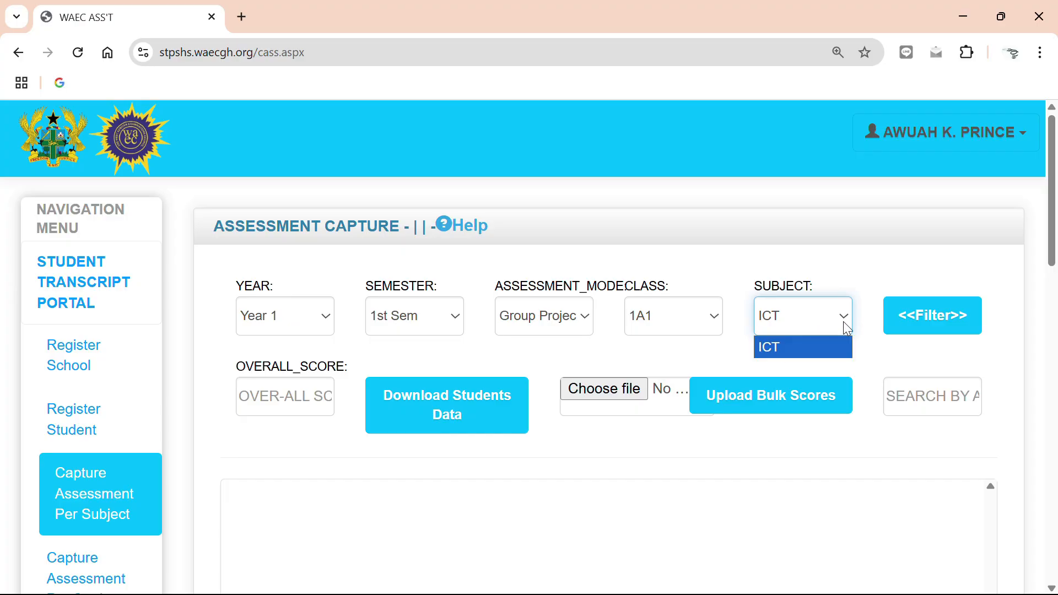
left_click(818, 351)
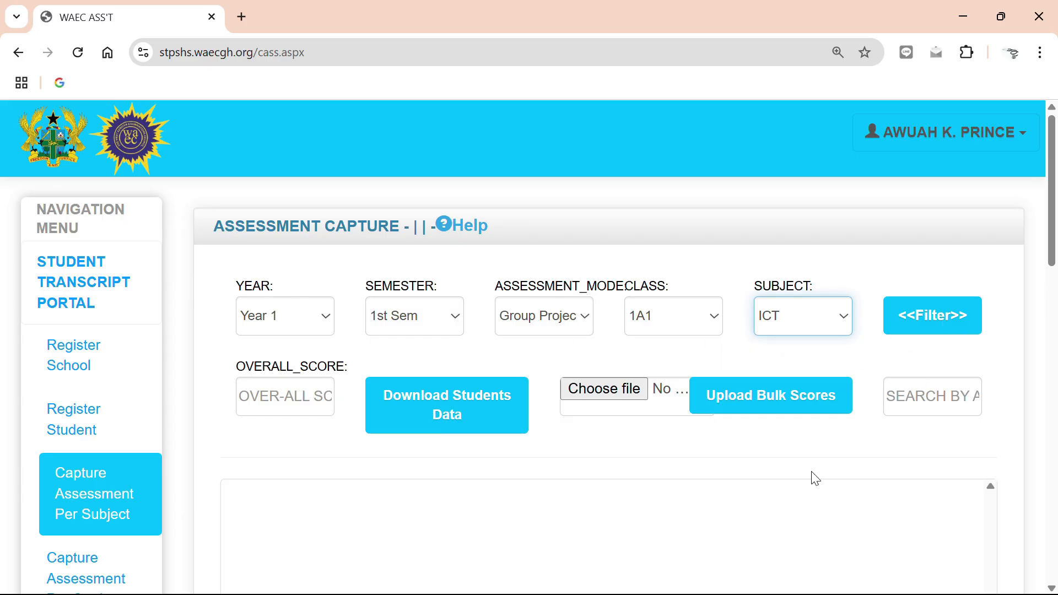
scroll(847, 450, "down", 3)
scroll(911, 296, "up", 2)
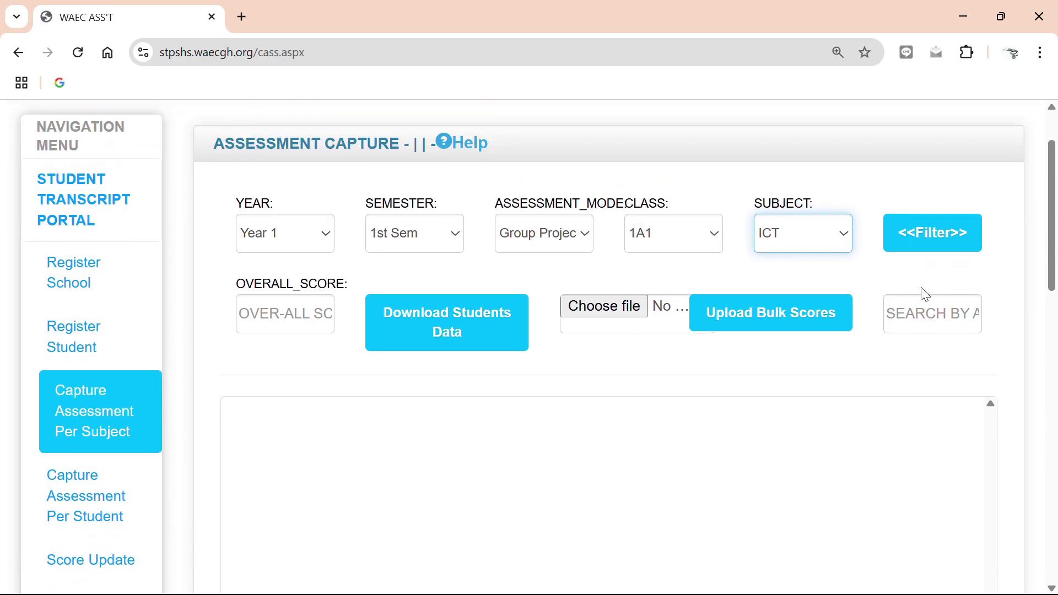
left_click(934, 240)
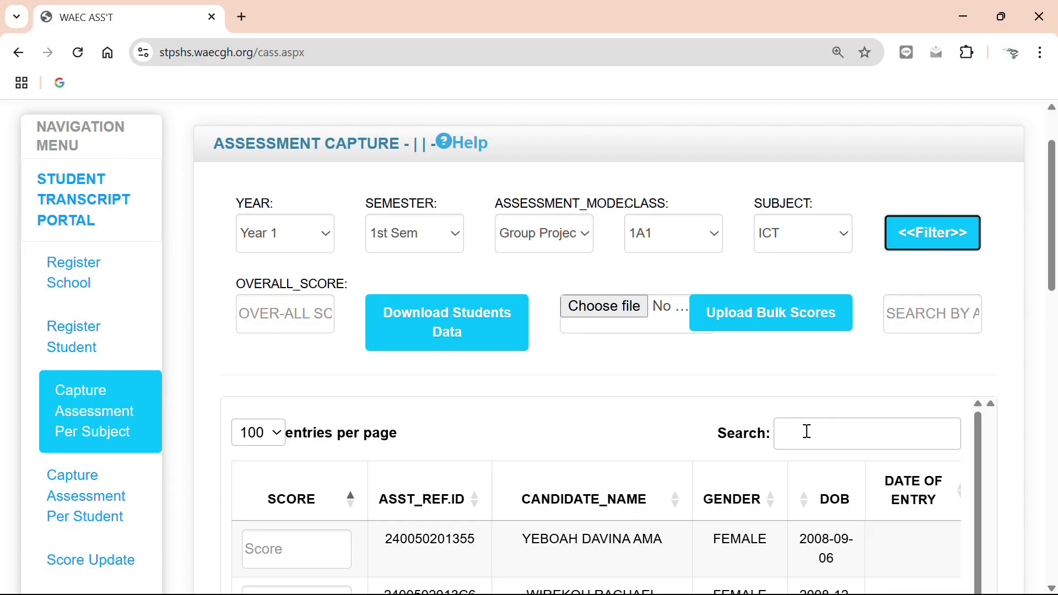
Examine the filtered student list, its score fields and the total number of students below it.
scroll(869, 331, "down", 9)
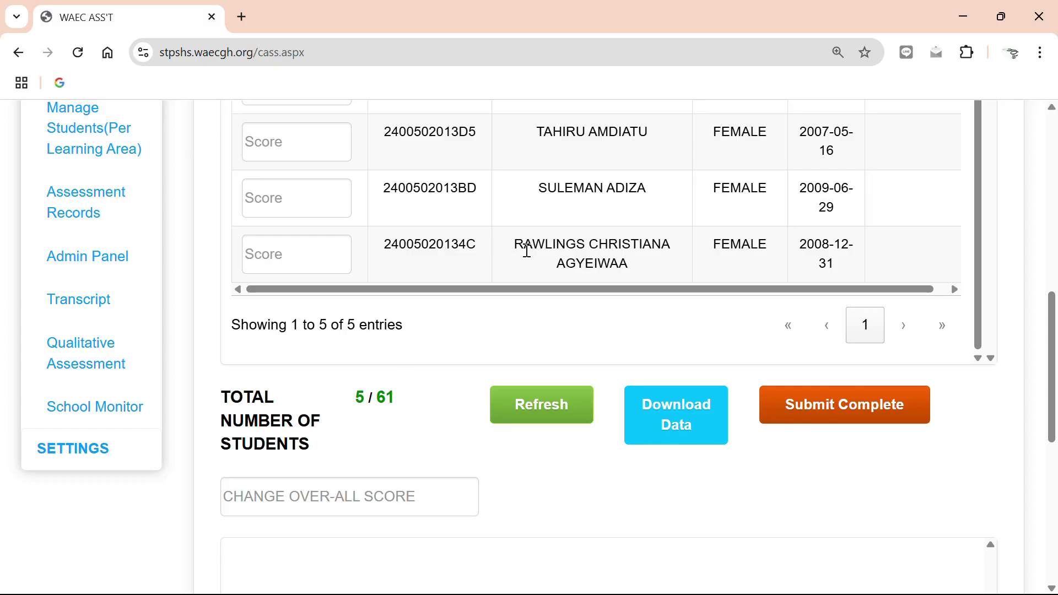
scroll(526, 249, "up", 1)
scroll(532, 263, "up", 3)
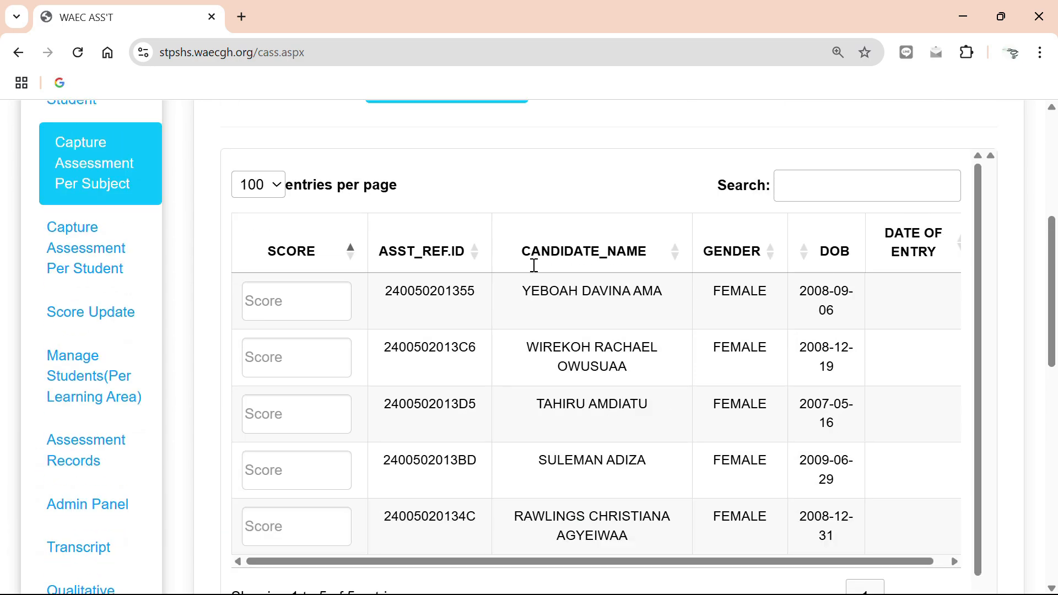
scroll(515, 345, "down", 1)
scroll(505, 419, "down", 5)
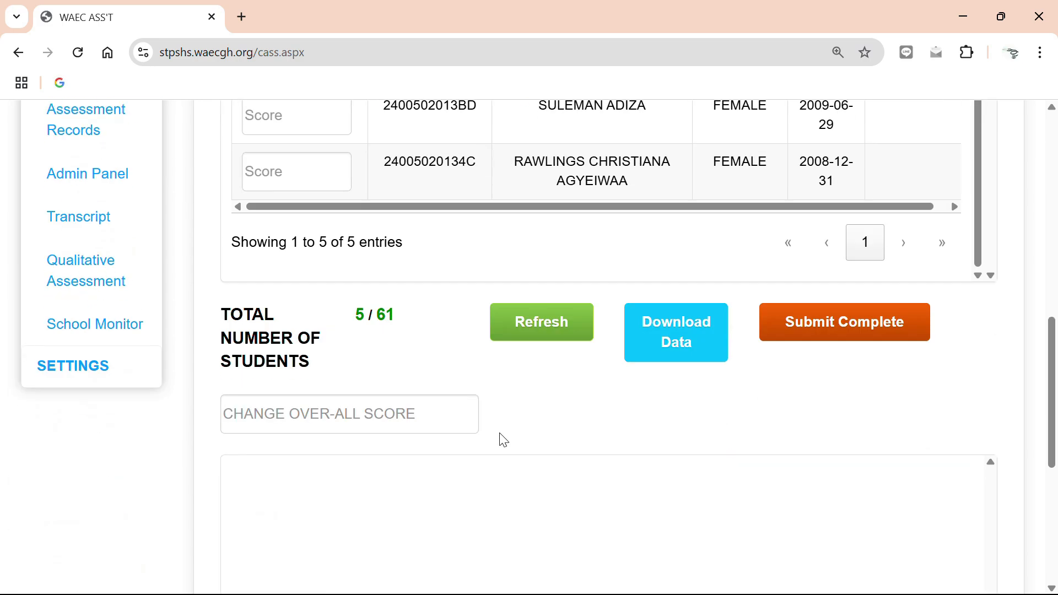
scroll(418, 241, "up", 1)
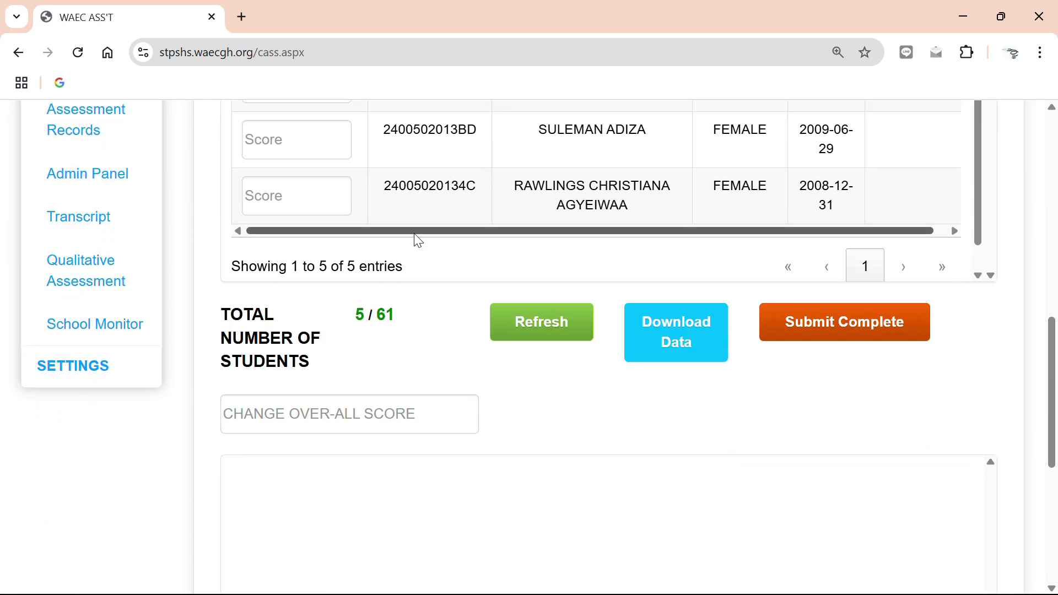
scroll(418, 241, "up", 4)
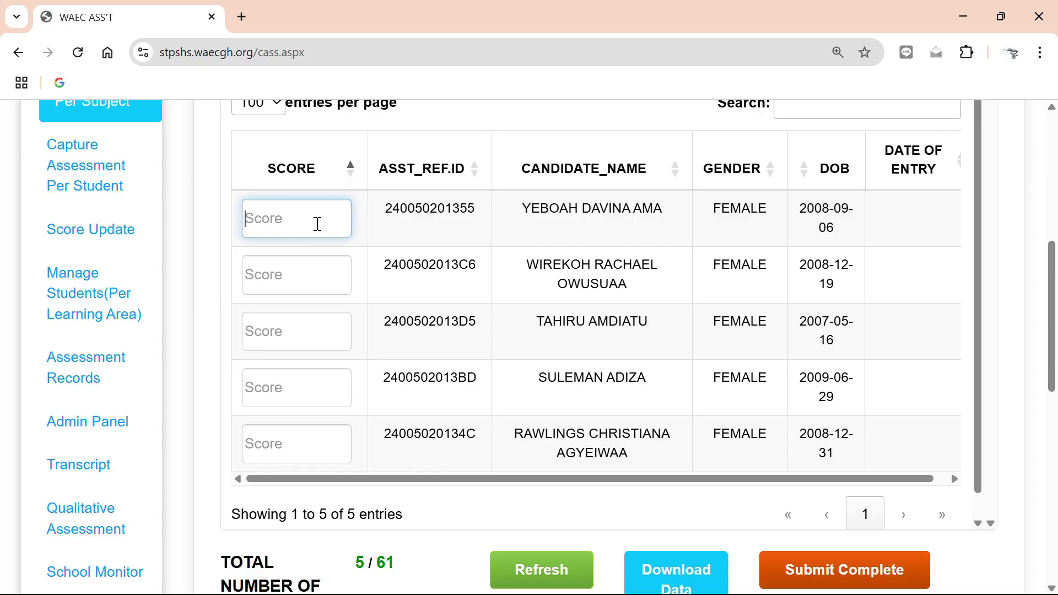
type("10")
key("BackSpace")
key("BackSpace")
scroll(702, 395, "down", 1)
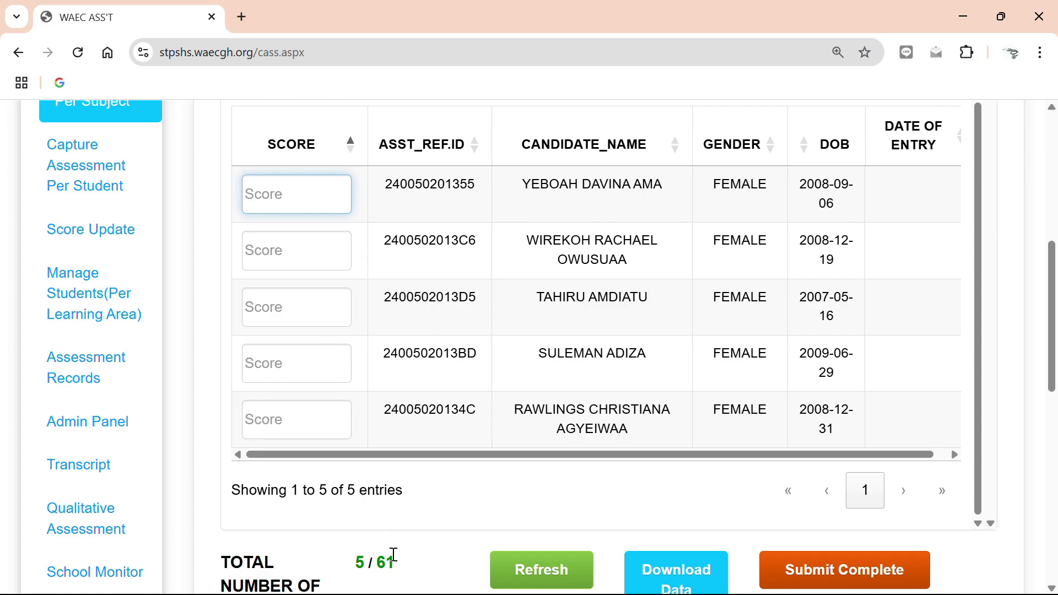
Download the students' data for class 1A1 ICT as a spreadsheet from the filter area above the student list.
scroll(383, 566, "down", 2)
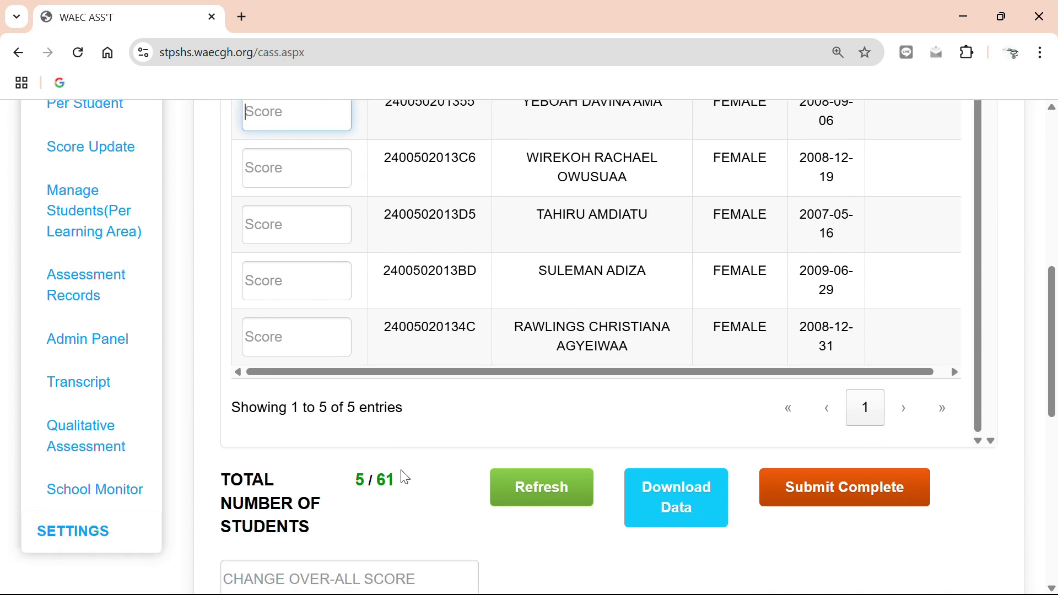
scroll(422, 444, "up", 1)
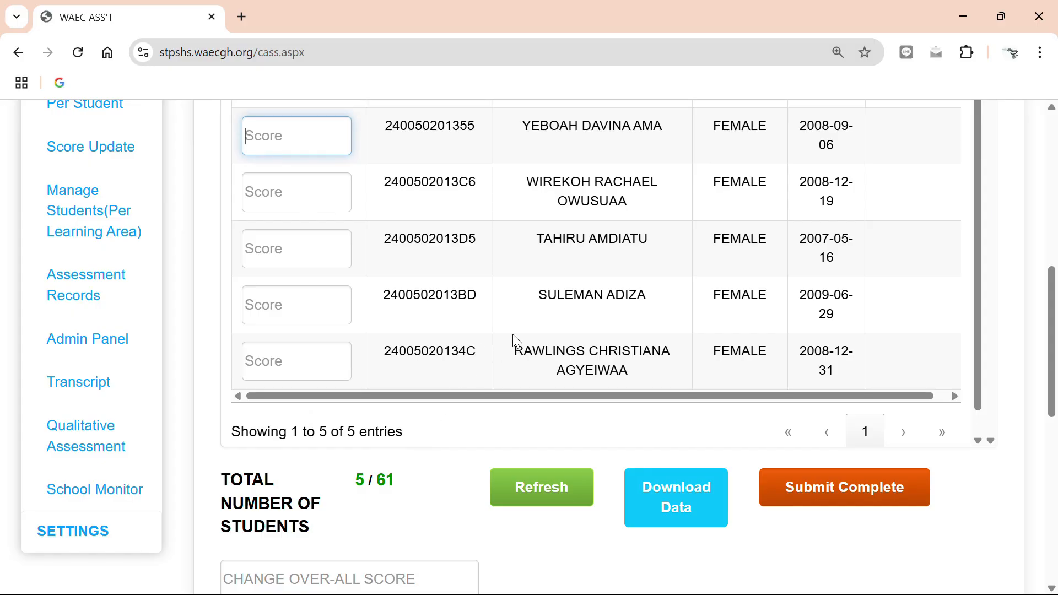
scroll(517, 341, "up", 5)
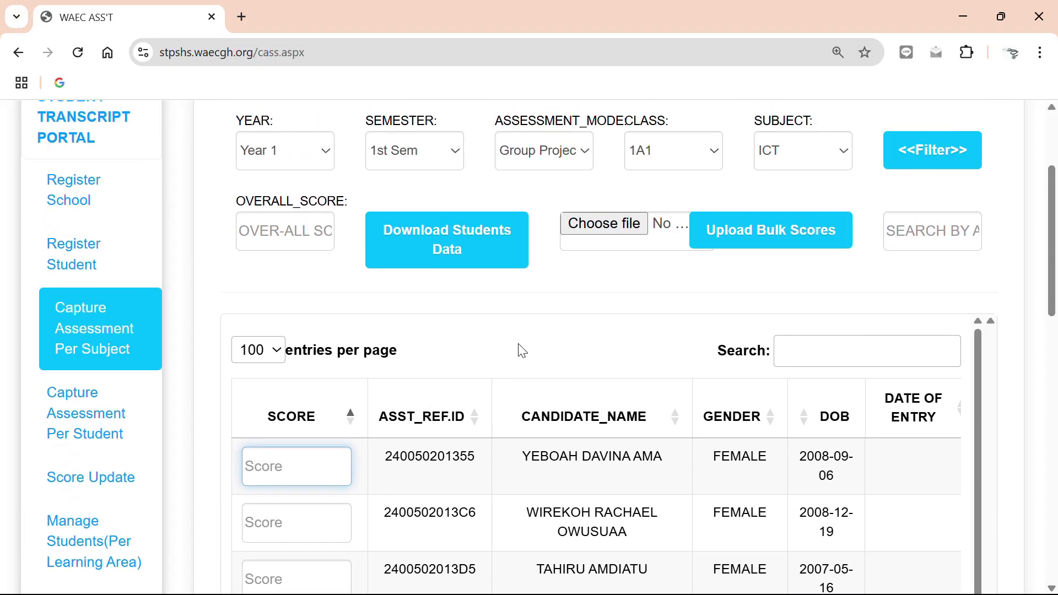
left_click(489, 259)
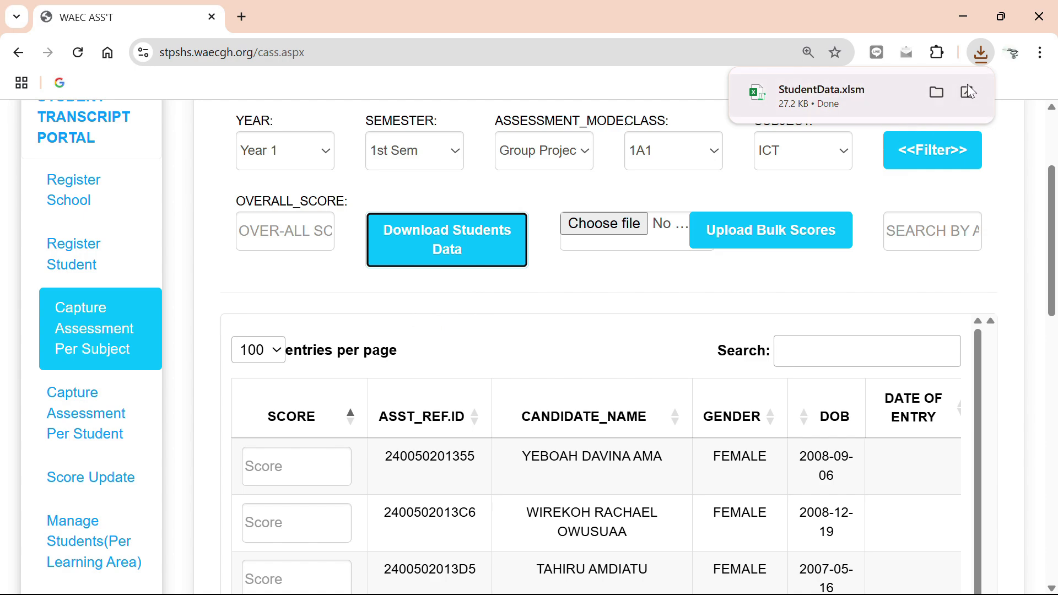
Locate the downloaded StudentData.xlsm in the Downloads folder, open it in Excel and enable editing.
left_click(938, 91)
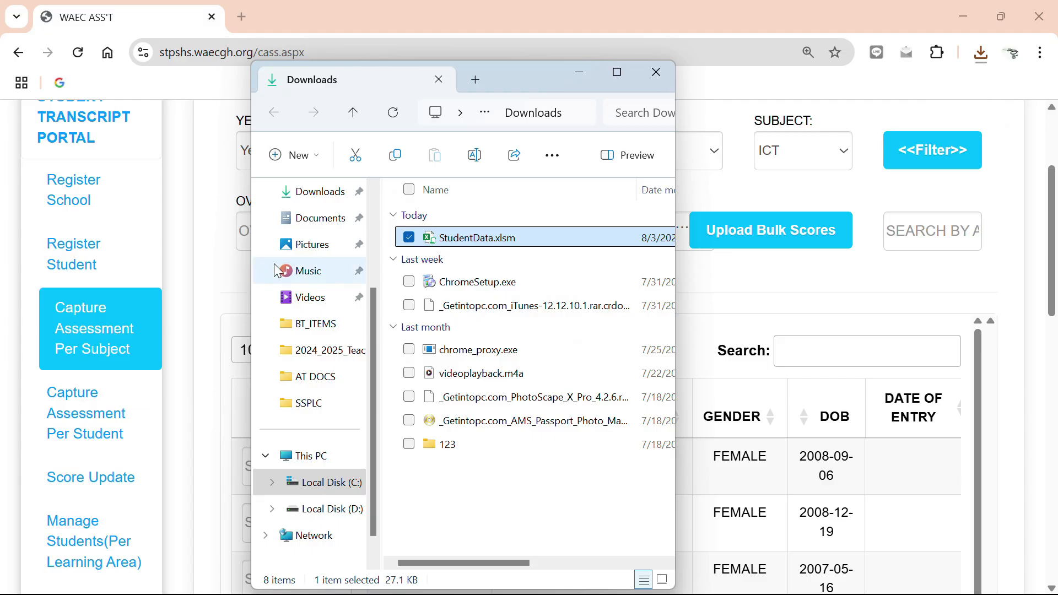
left_click(326, 201)
left_click(485, 240)
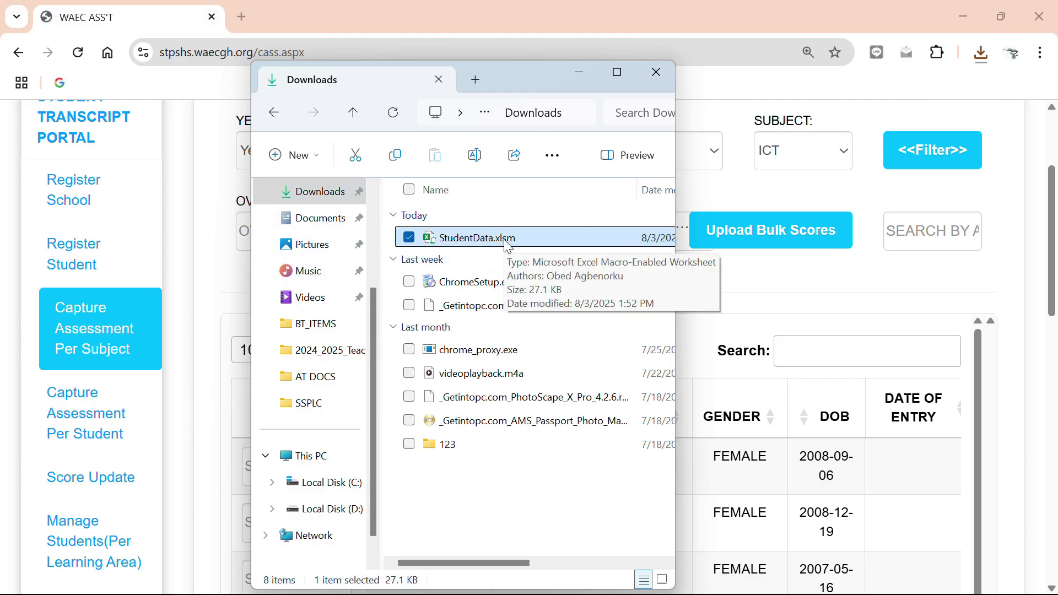
double_click(506, 243)
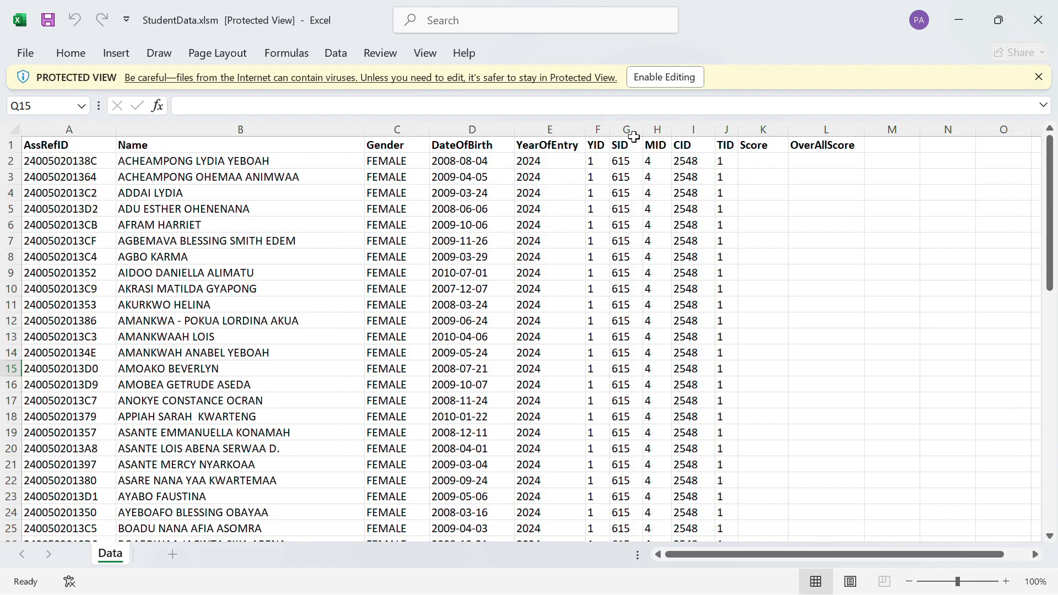
left_click(646, 79)
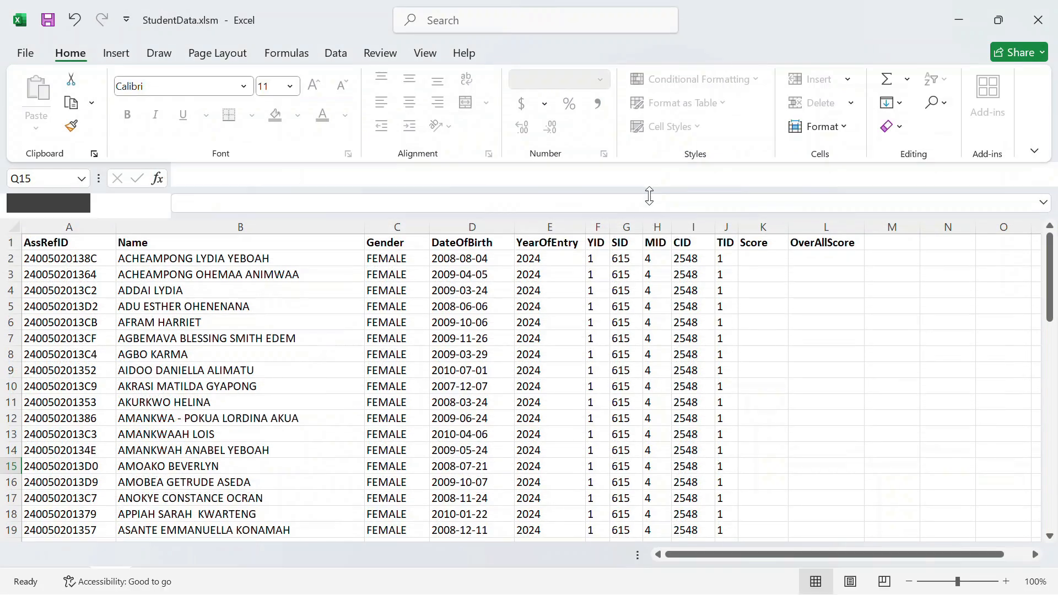
left_click(1038, 172)
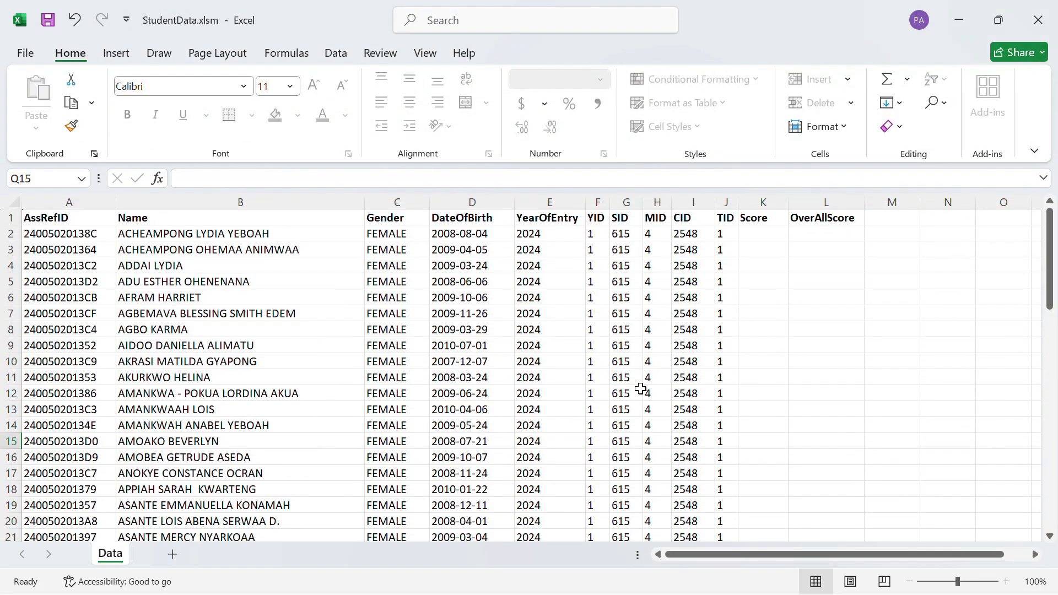
Examine the downloaded student list and the input rules for the Score and OverAllScore cells in row 2.
scroll(407, 378, "down", 18)
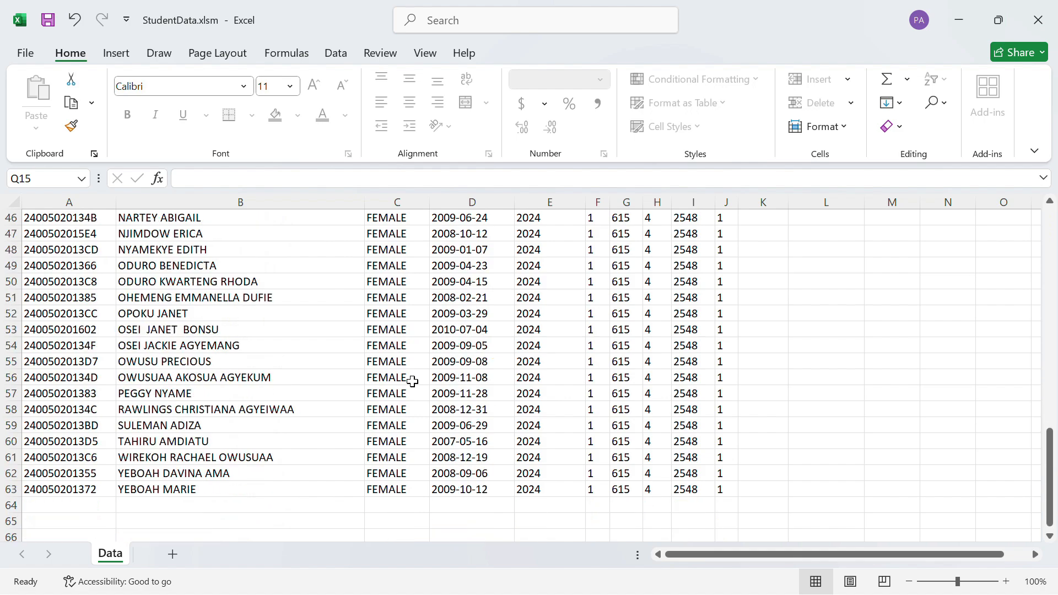
scroll(412, 381, "up", 18)
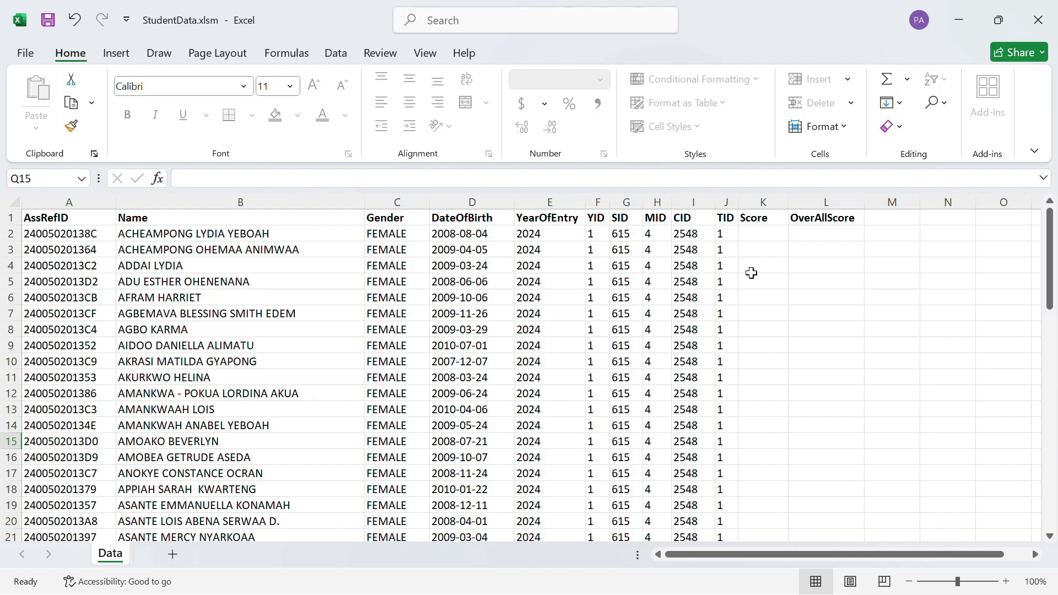
left_click(770, 234)
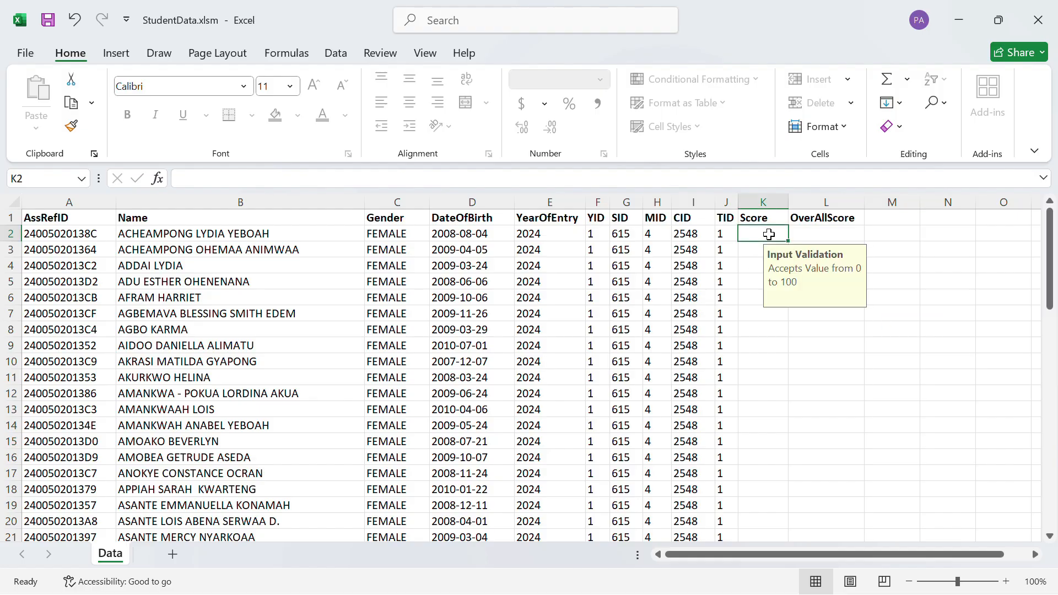
left_click(816, 234)
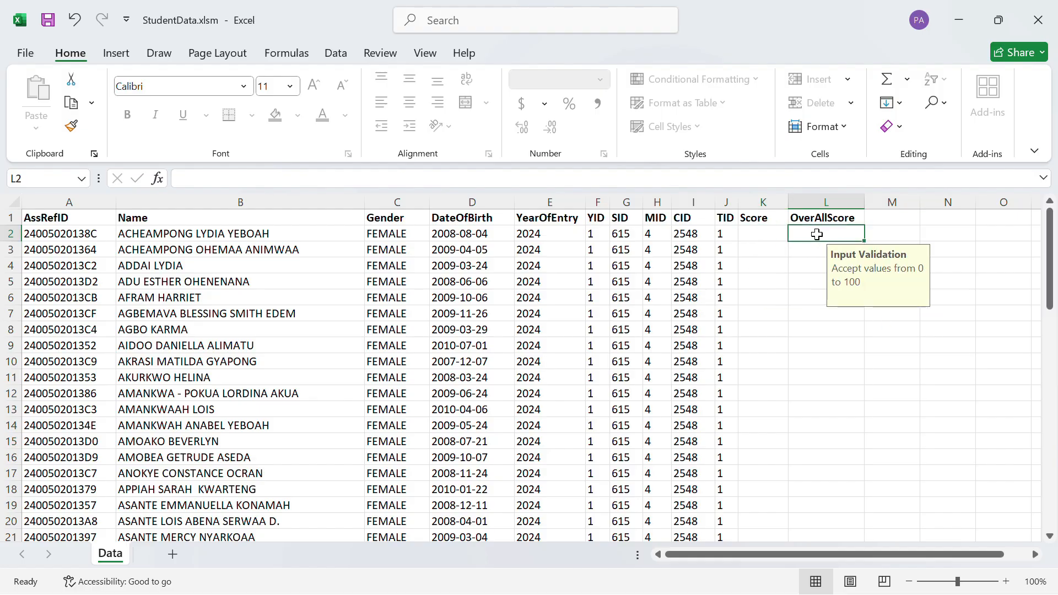
left_click(772, 233)
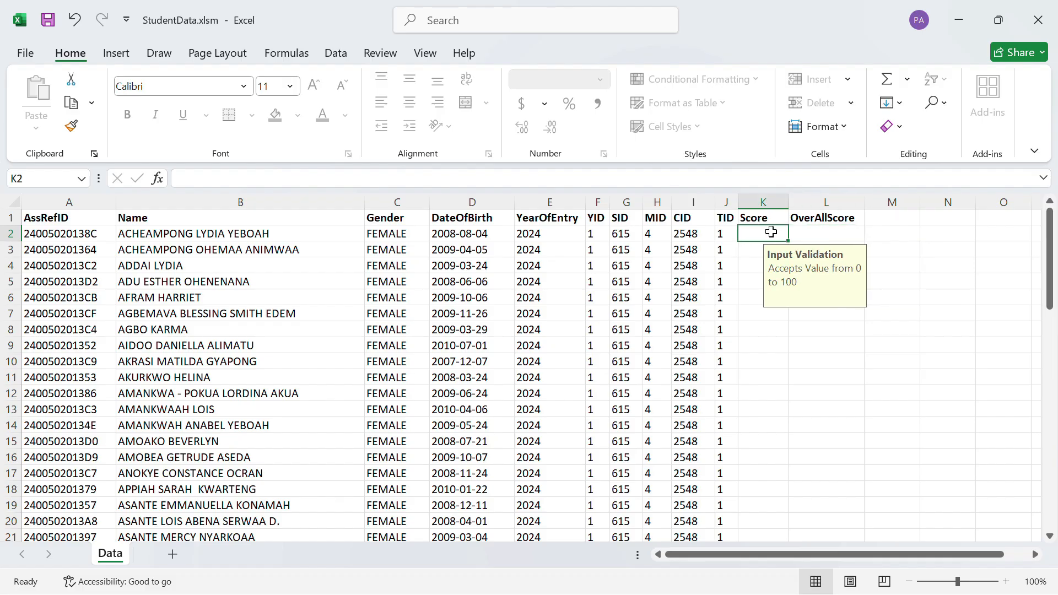
left_click(831, 234)
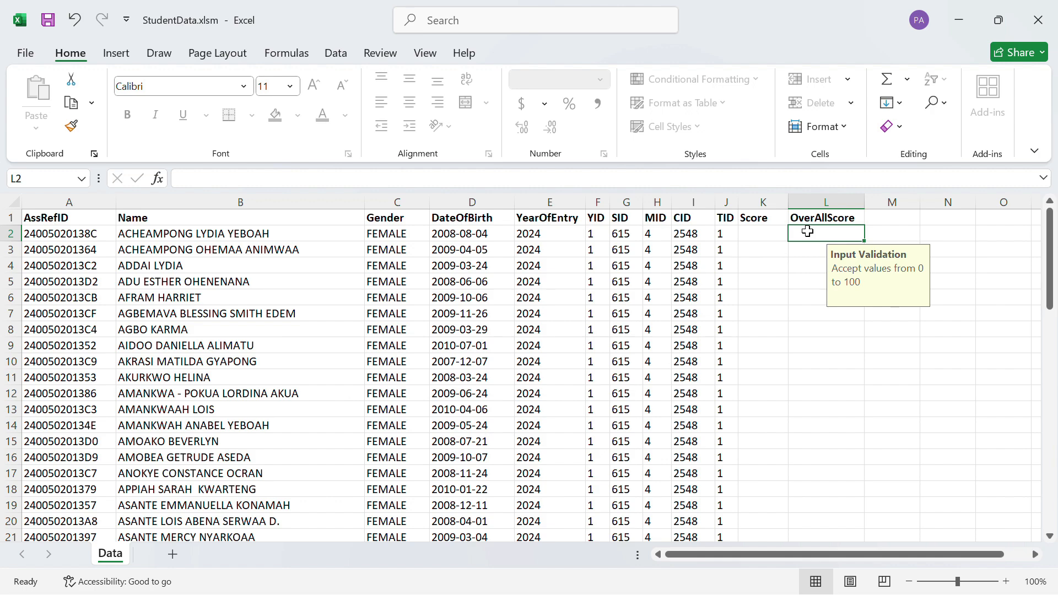
left_click(769, 236)
Enter 10 as the OverAllScore in L2 and fill it down to the last student in row 63.
left_click(822, 237)
type("1")
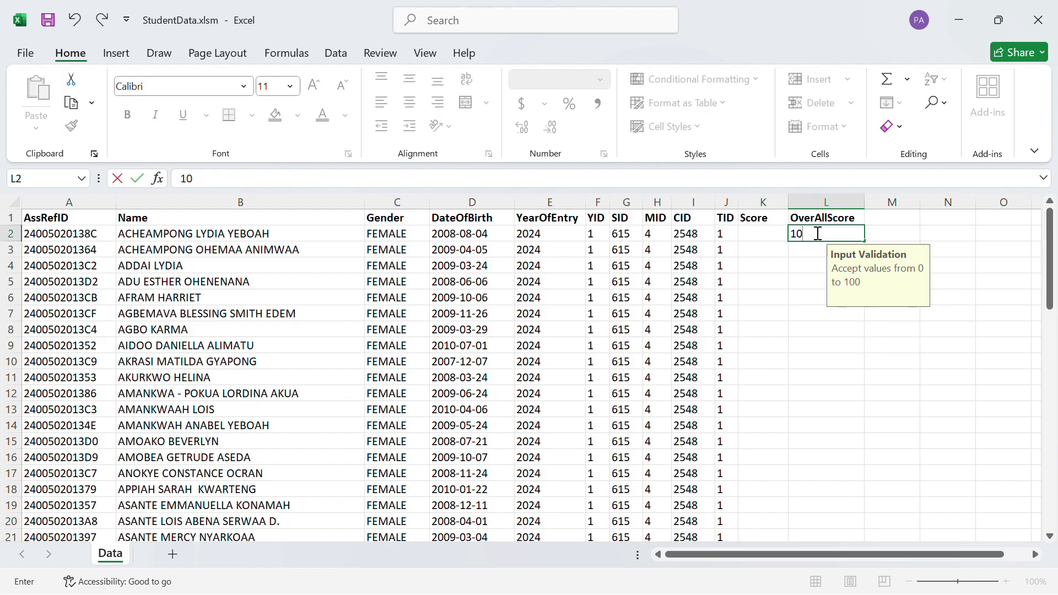
type("0")
key("Return")
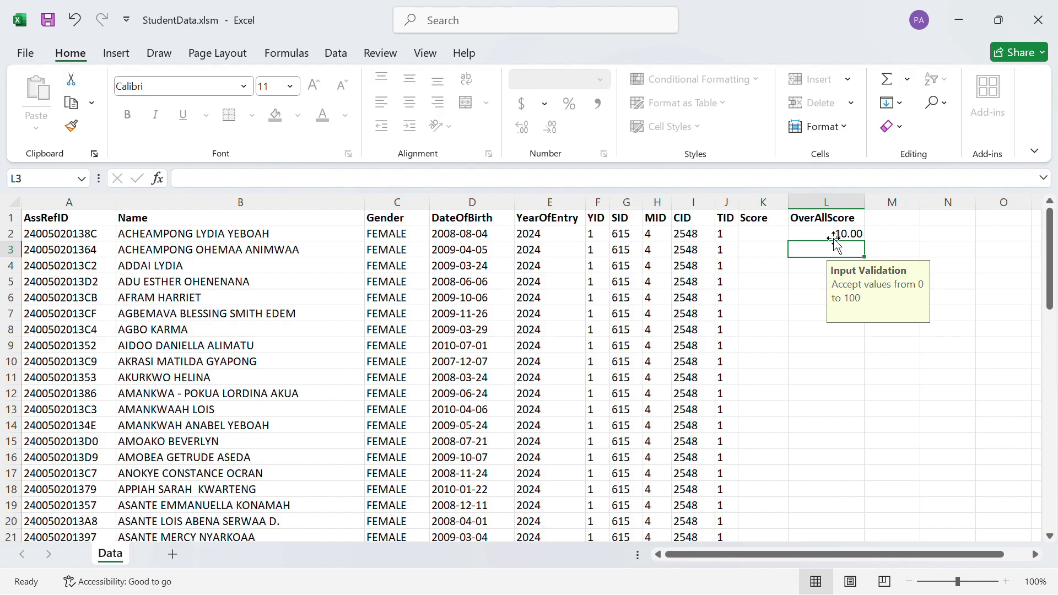
left_click(830, 228)
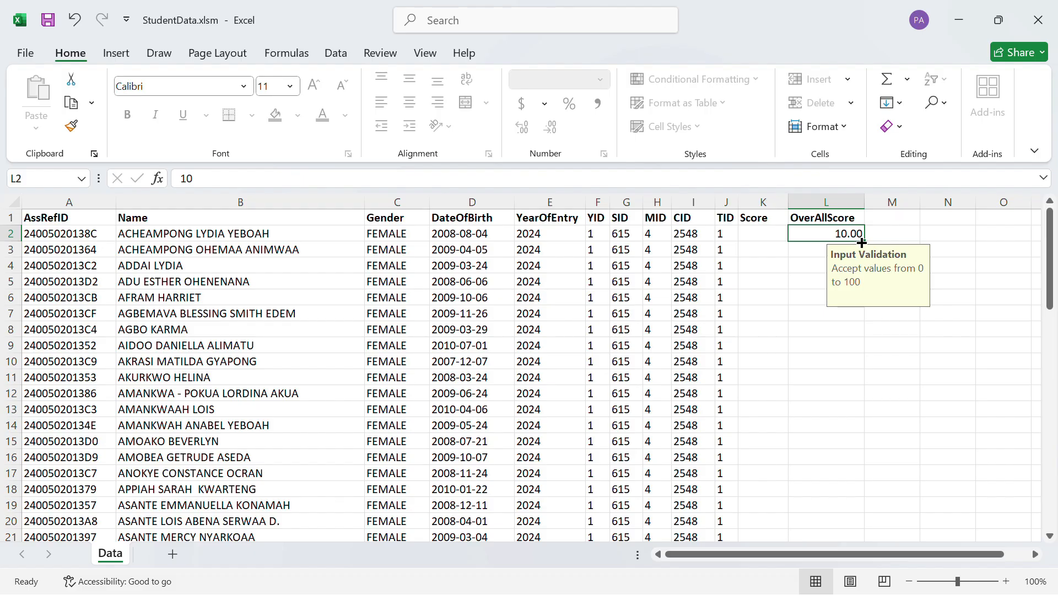
left_click_drag(862, 242, 791, 491)
left_click(829, 378)
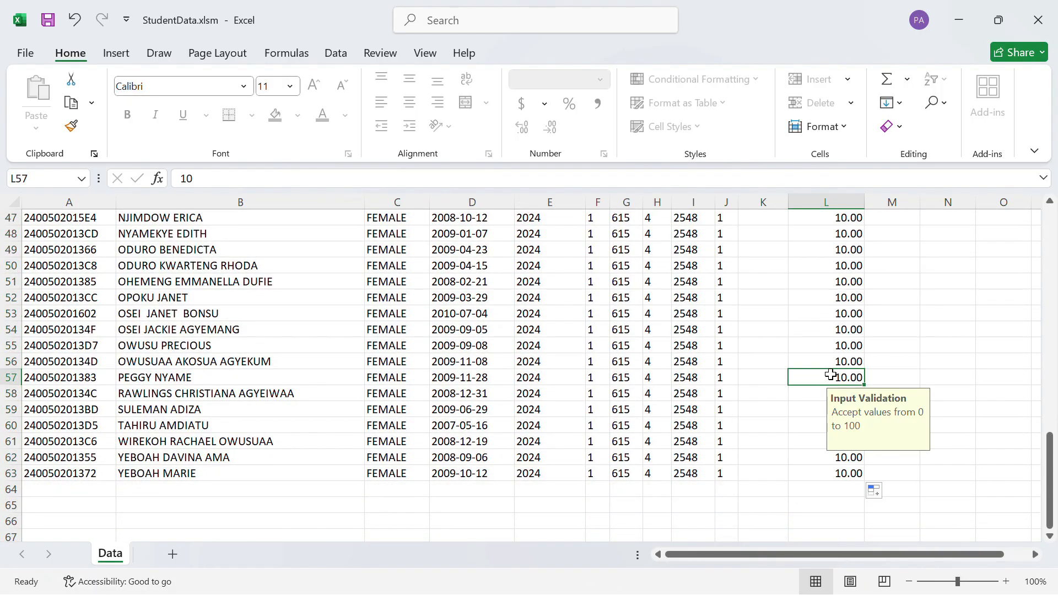
scroll(831, 375, "up", 1)
scroll(831, 374, "up", 14)
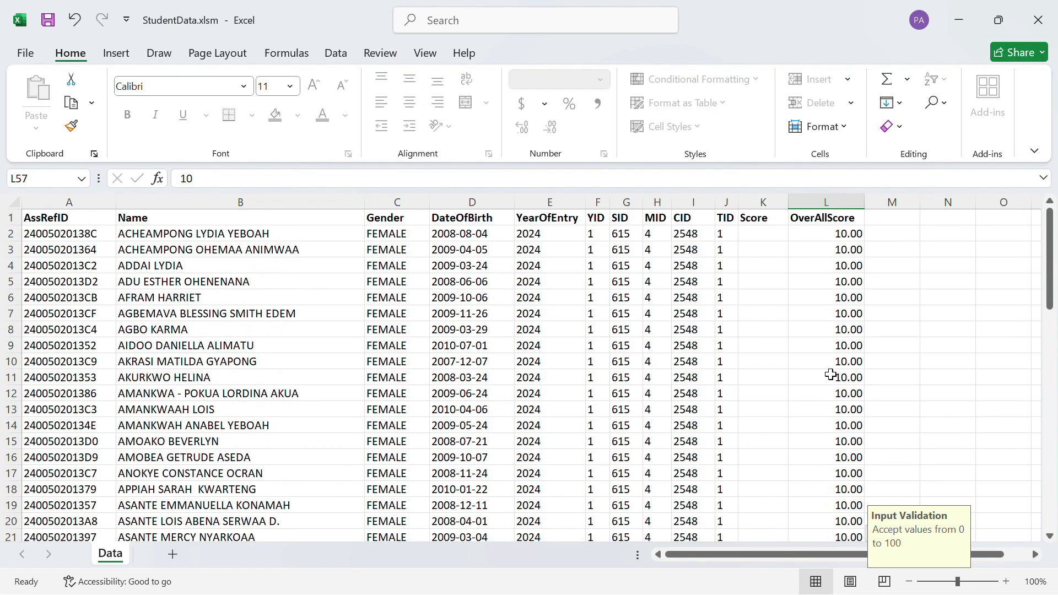
Switch to the 2025_ICT_ASSESSMENT_1A1.xlsx workbook and copy the Group Project scores of all students, L6 to L67.
left_click(764, 236)
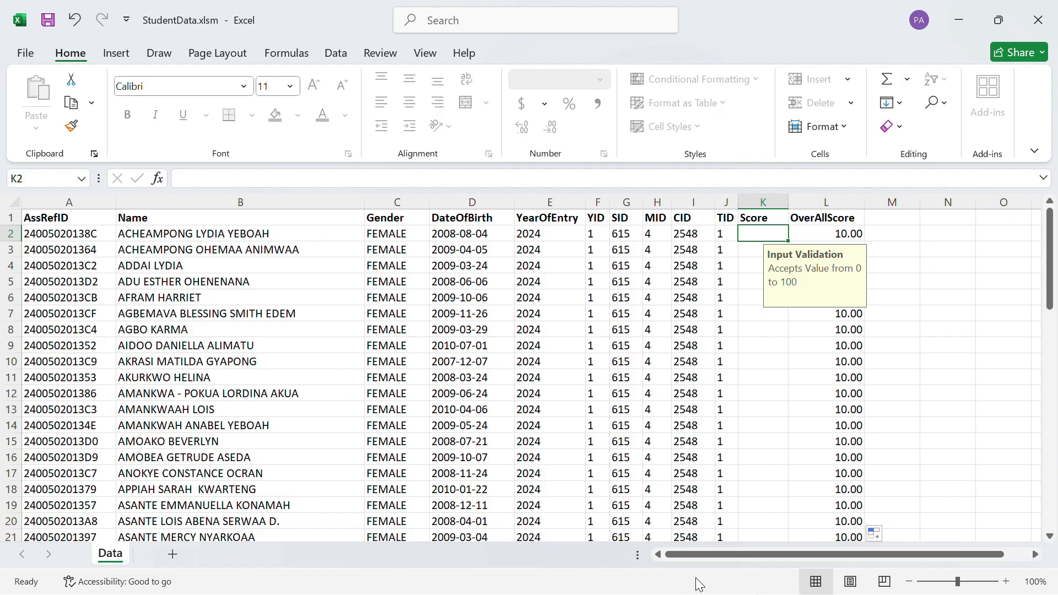
key("super")
mouse_move(613, 574)
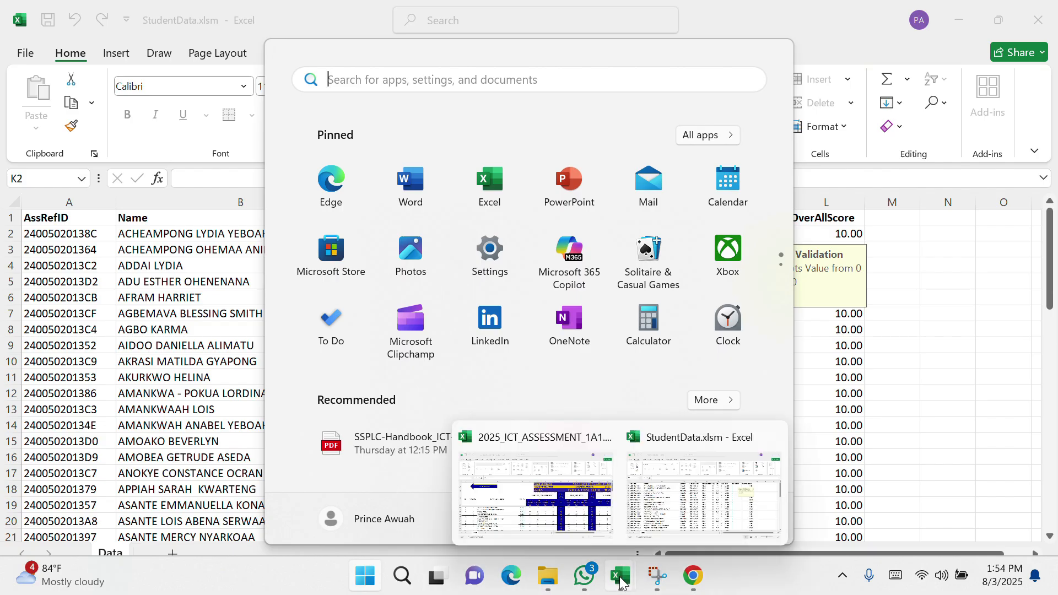
left_click(601, 515)
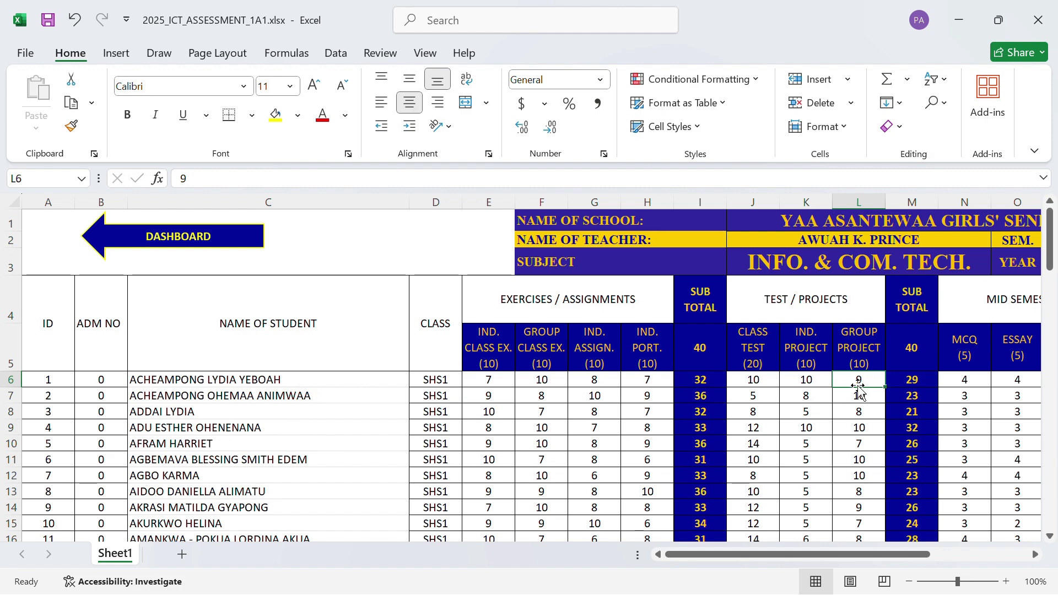
left_click_drag(858, 383, 870, 477)
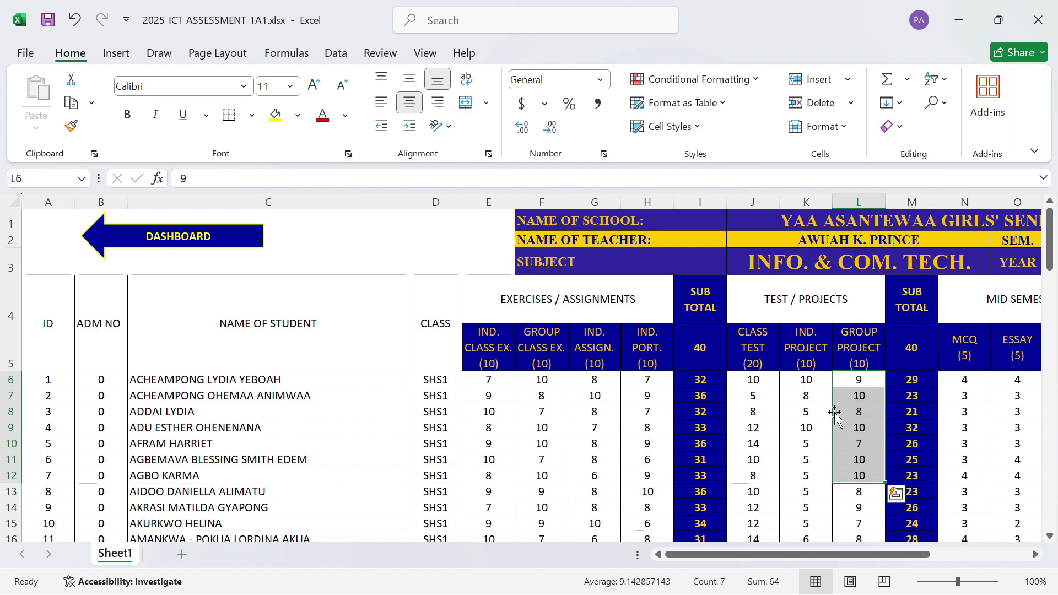
left_click_drag(859, 396, 852, 471)
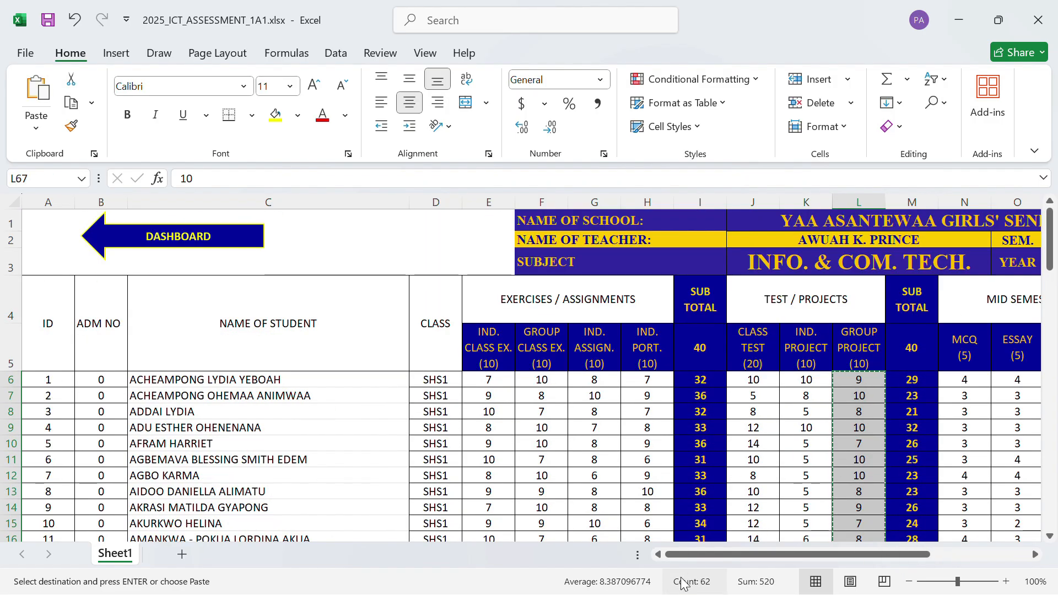
Return to StudentData.xlsm and paste the copied group project scores into the Score column starting at K2.
key("super")
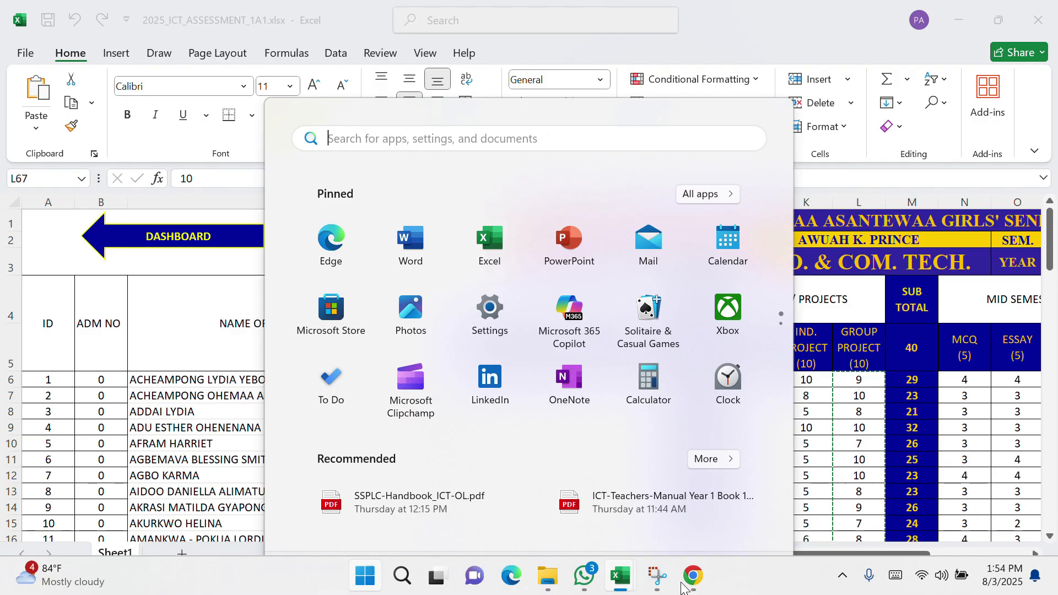
mouse_move(616, 589)
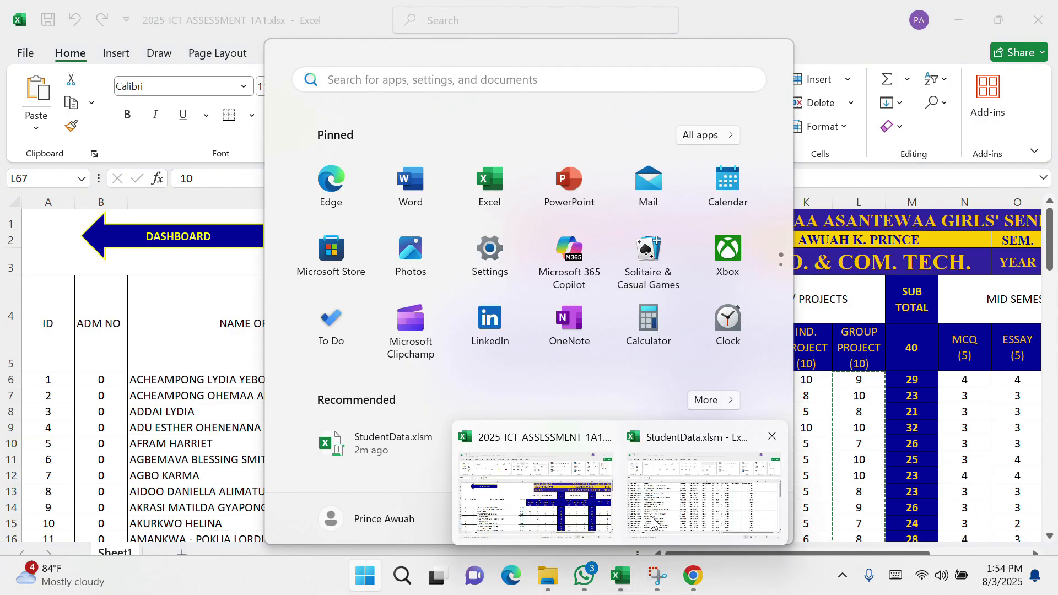
left_click(705, 490)
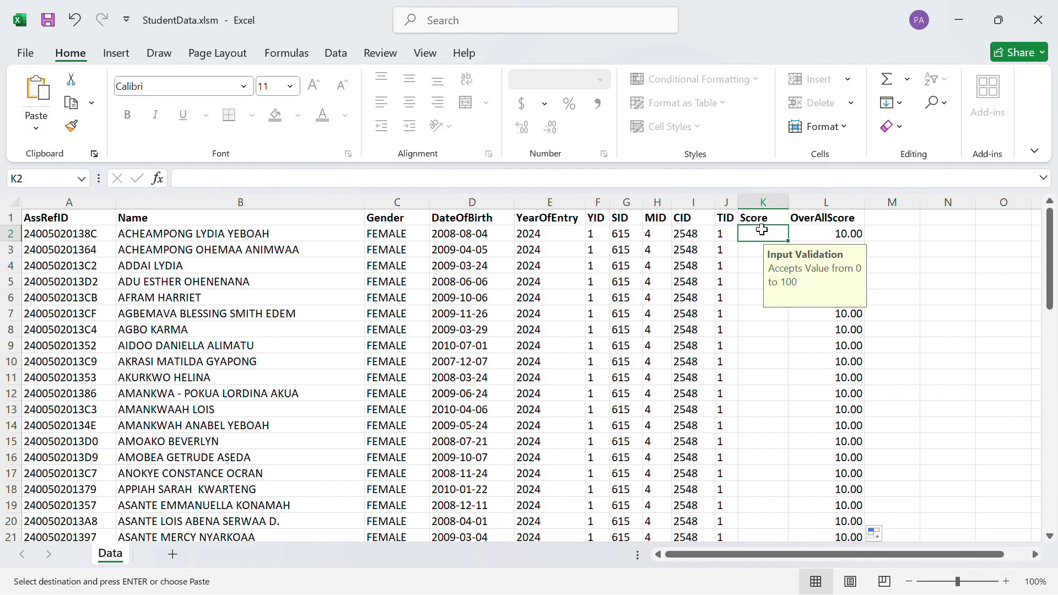
key("ctrl+v")
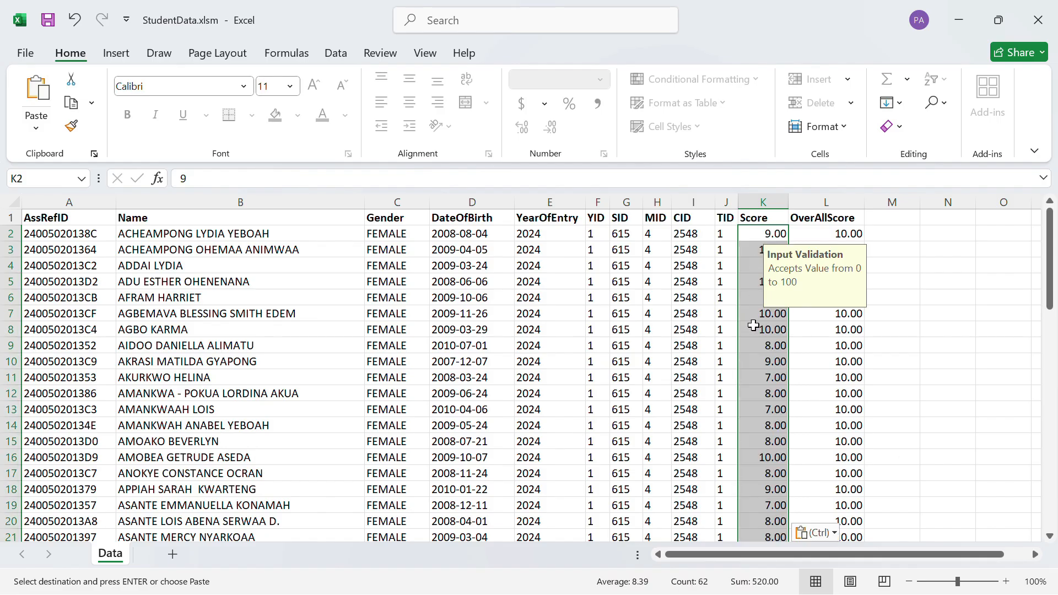
left_click(764, 326)
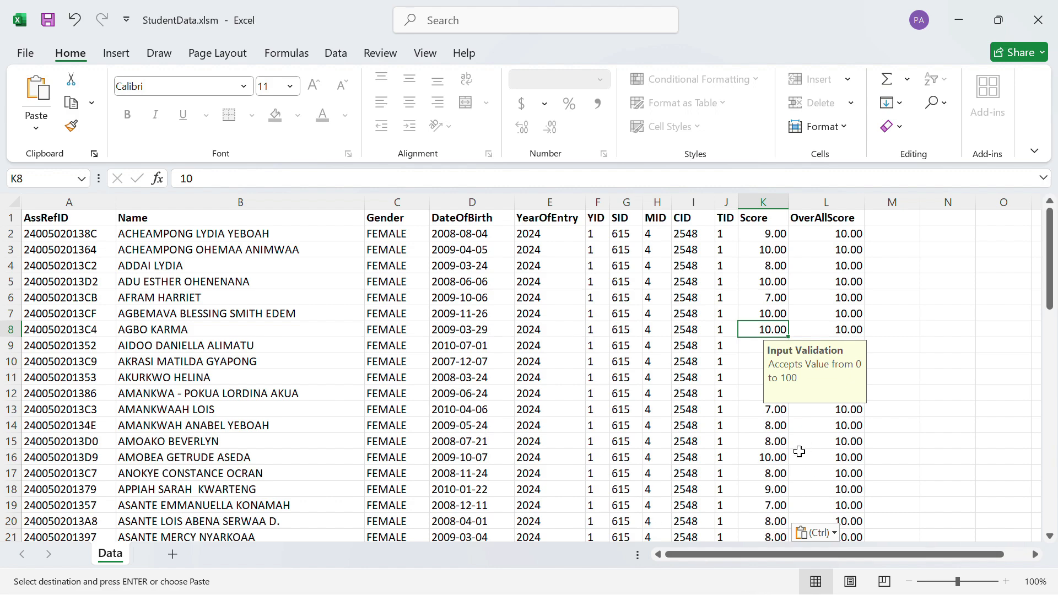
left_click(769, 420)
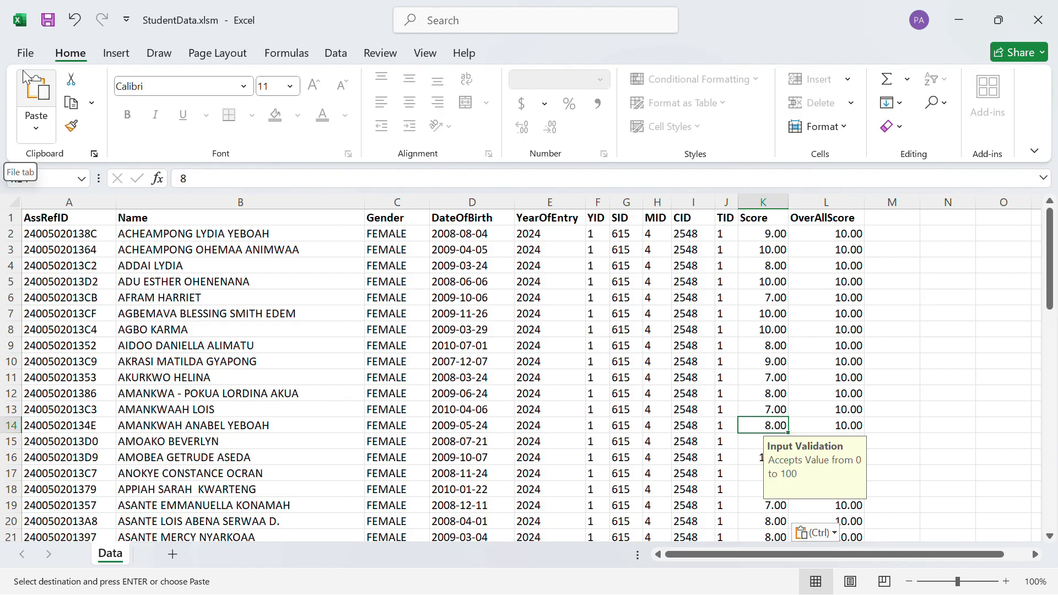
Start saving a copy of the workbook and browse to the Desktop folder 2025_SEM1_CA, subfolder 1A1_Uploads.
left_click(26, 53)
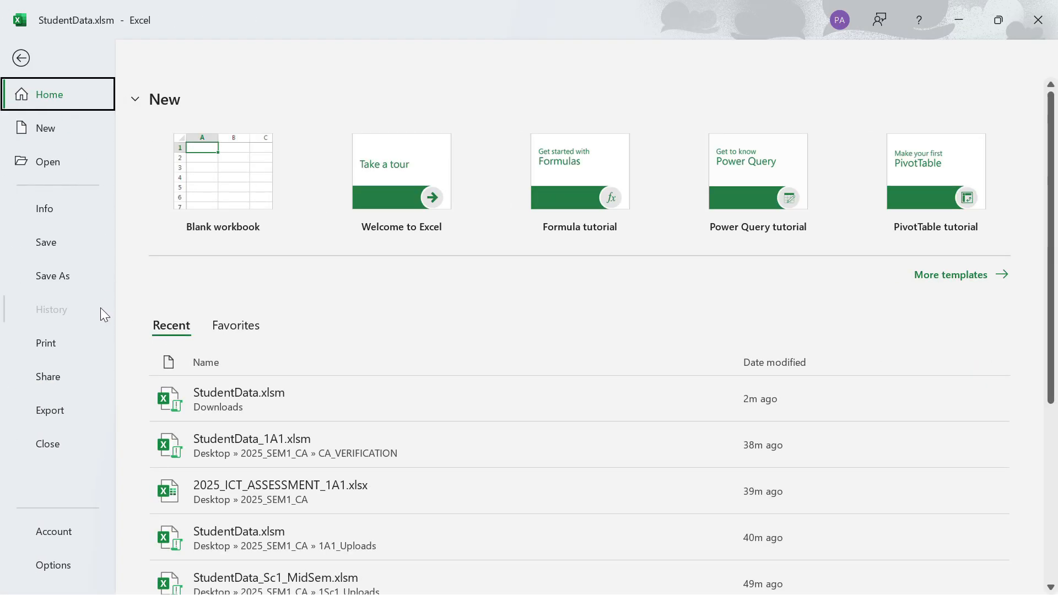
left_click(68, 276)
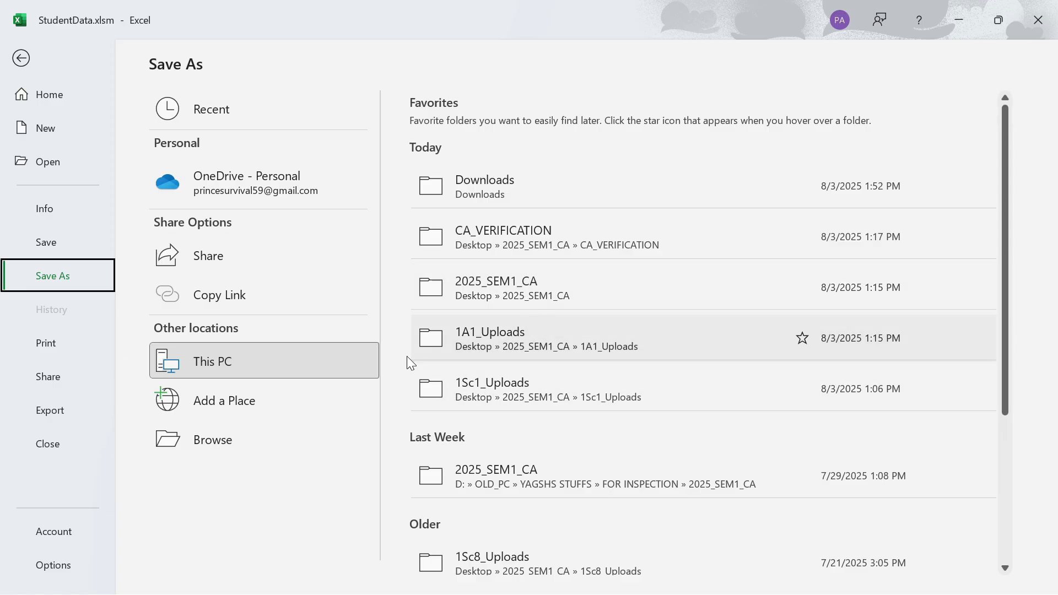
left_click(213, 441)
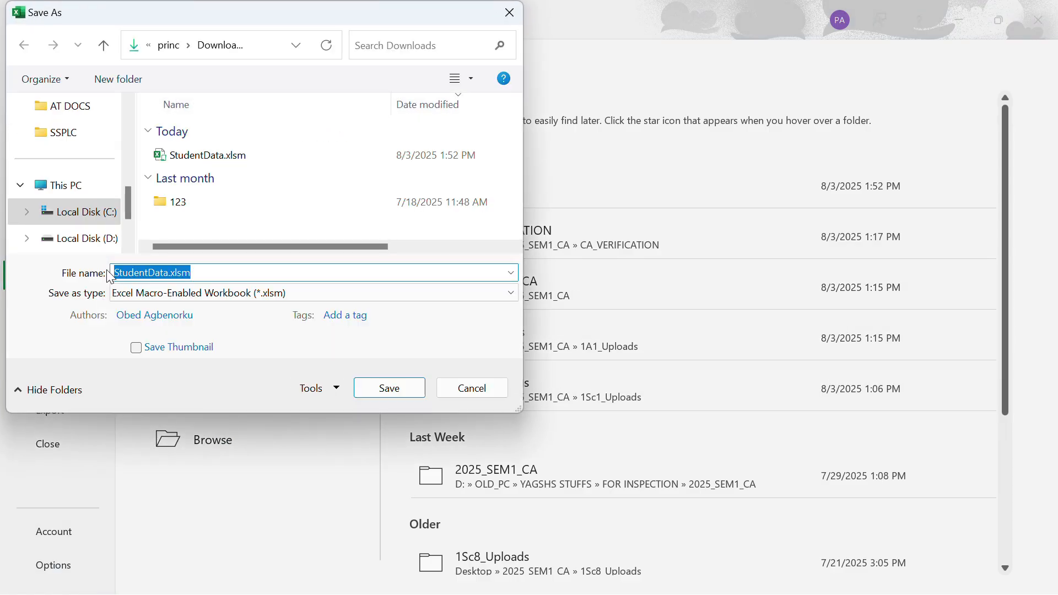
scroll(71, 174, "up", 5)
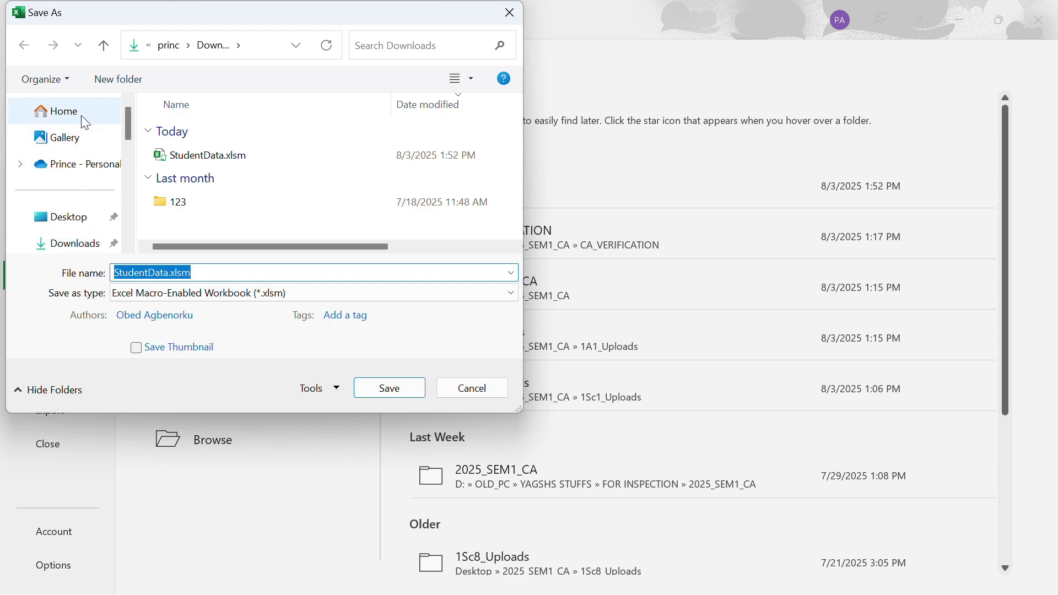
left_click(77, 218)
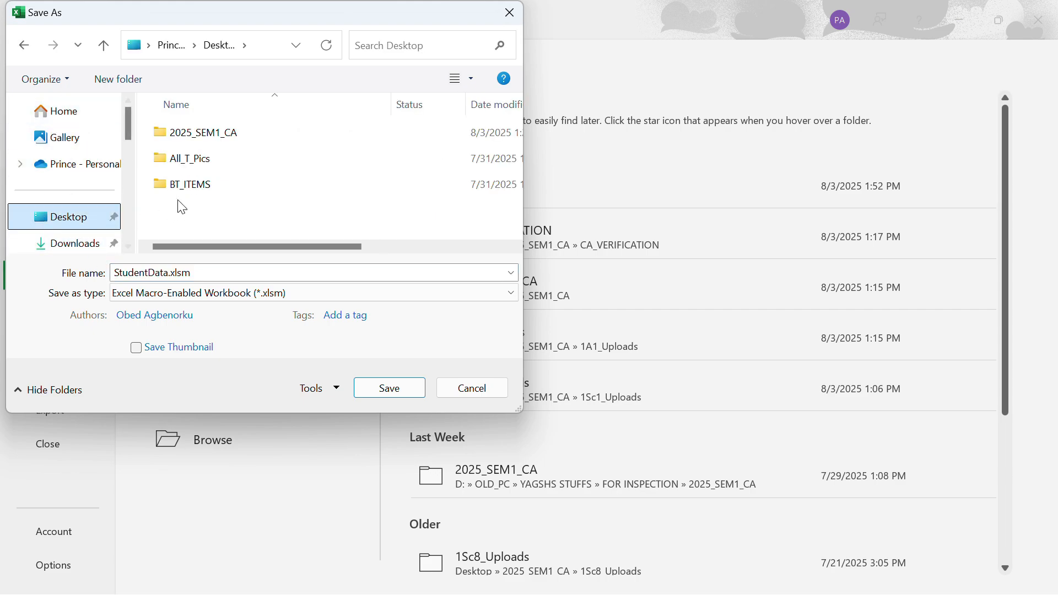
double_click(225, 135)
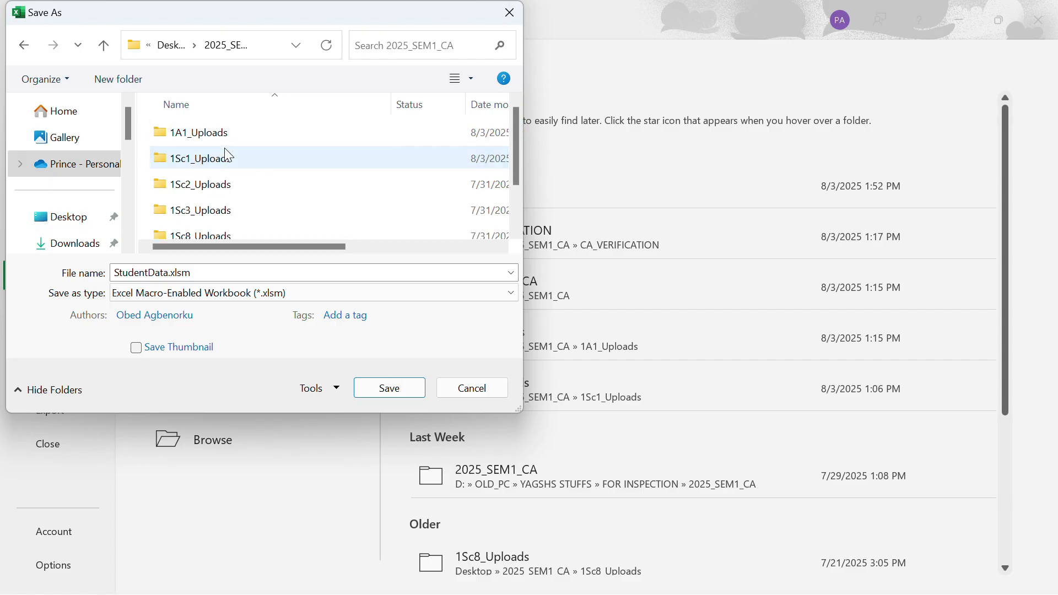
scroll(243, 225, "down", 1)
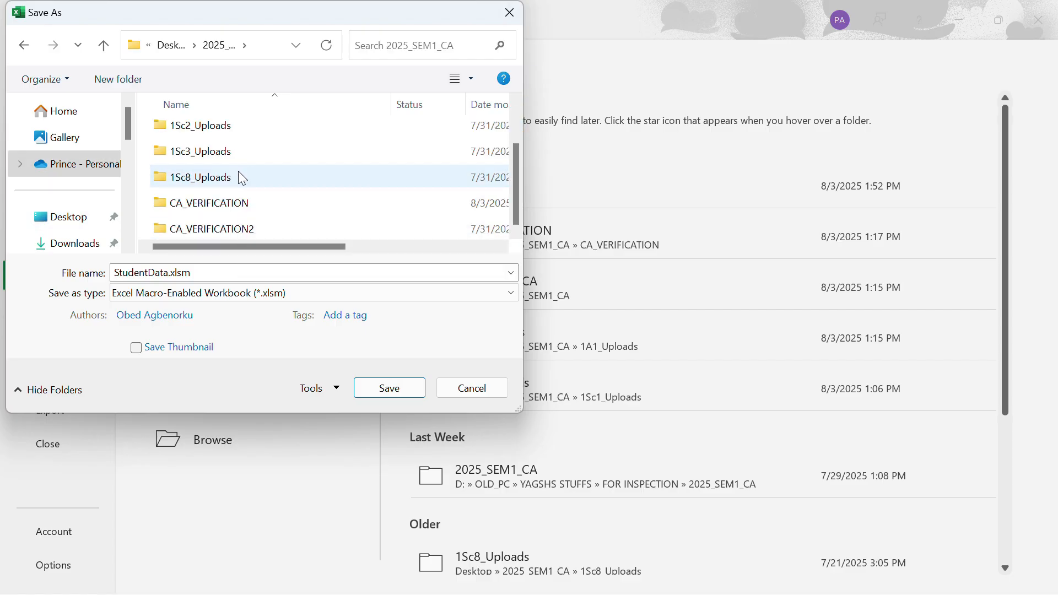
scroll(239, 170, "up", 1)
double_click(234, 132)
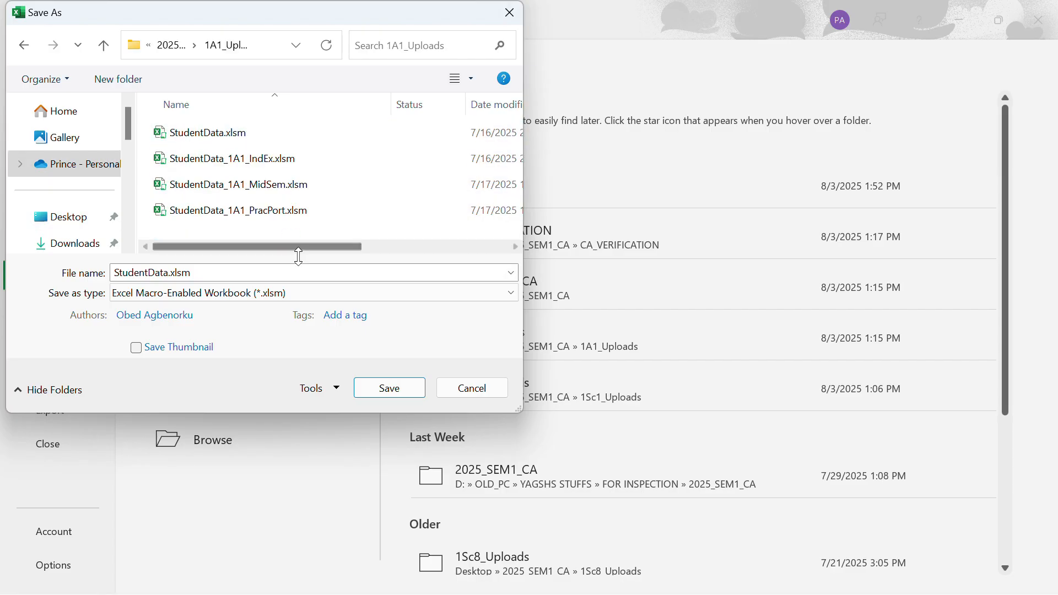
Name the copy StudentData_GProject_1A1.xlsm and save it in the 1A1_Uploads folder as a macro-enabled workbook.
left_click(168, 279)
left_click(168, 273)
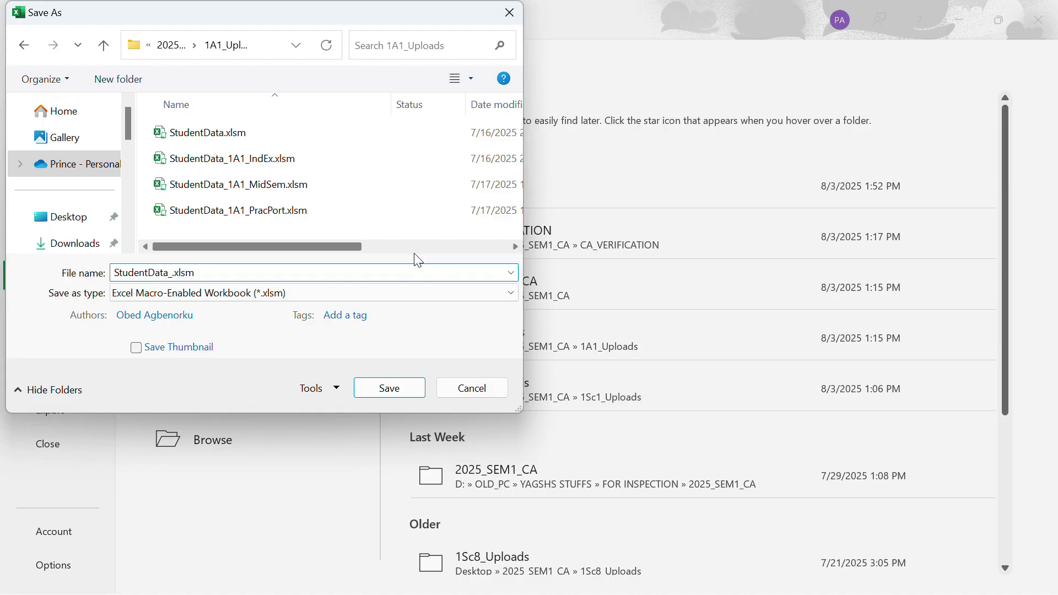
type("_GProjec")
type("t_1A1")
left_click(395, 395)
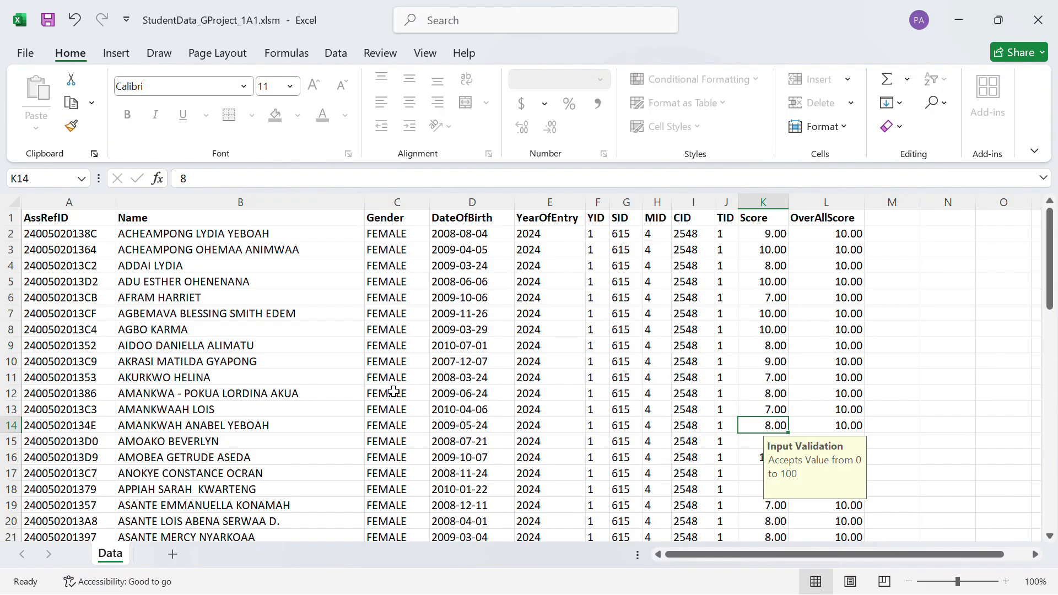
Minimise both Excel workbooks and switch to the WAEC portal's Capture Assessment Per Subject page in the browser.
left_click(959, 25)
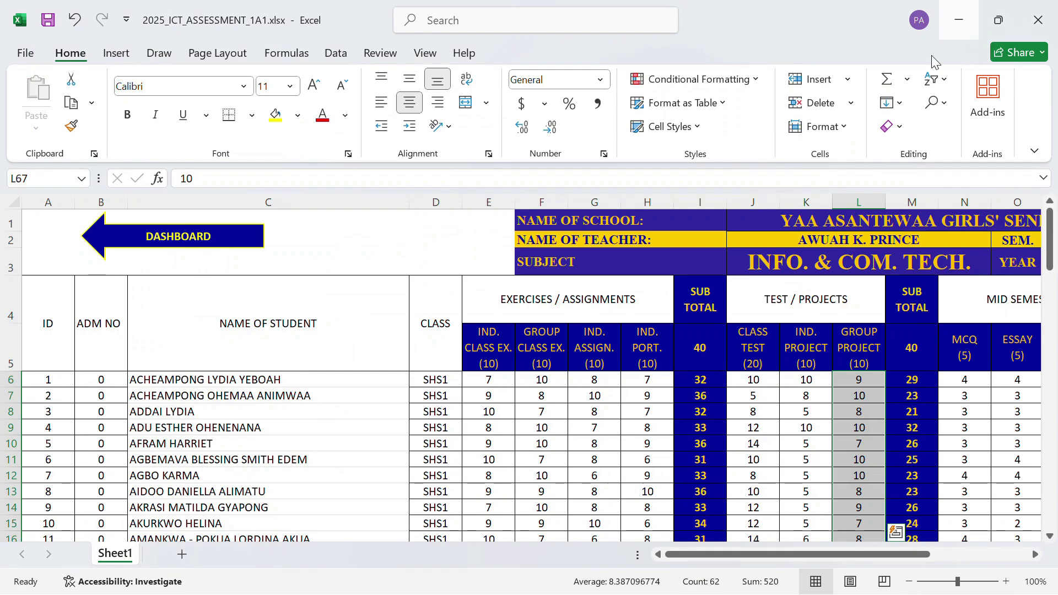
left_click(960, 11)
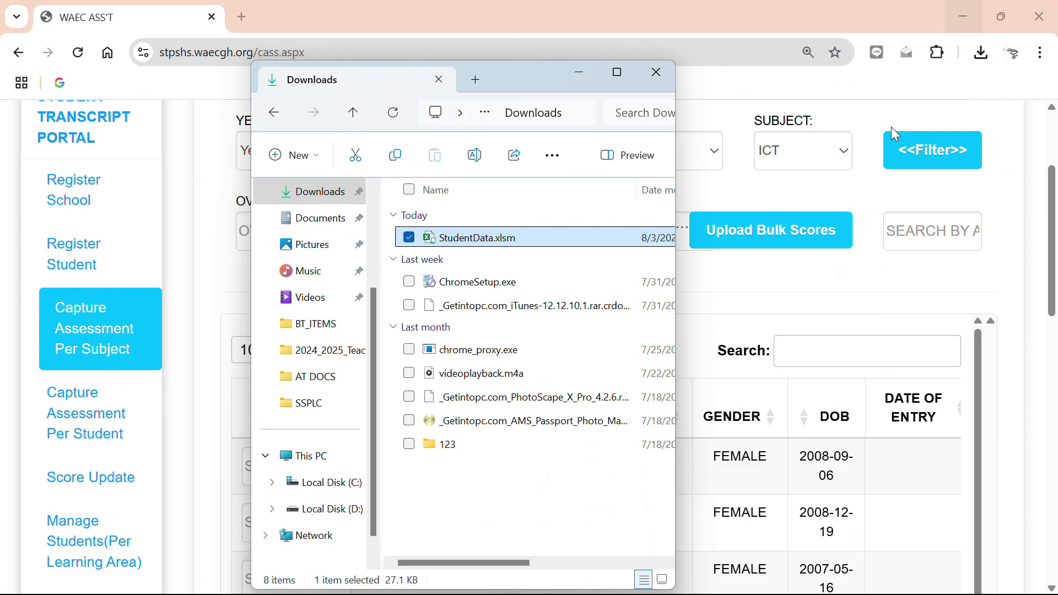
left_click(755, 8)
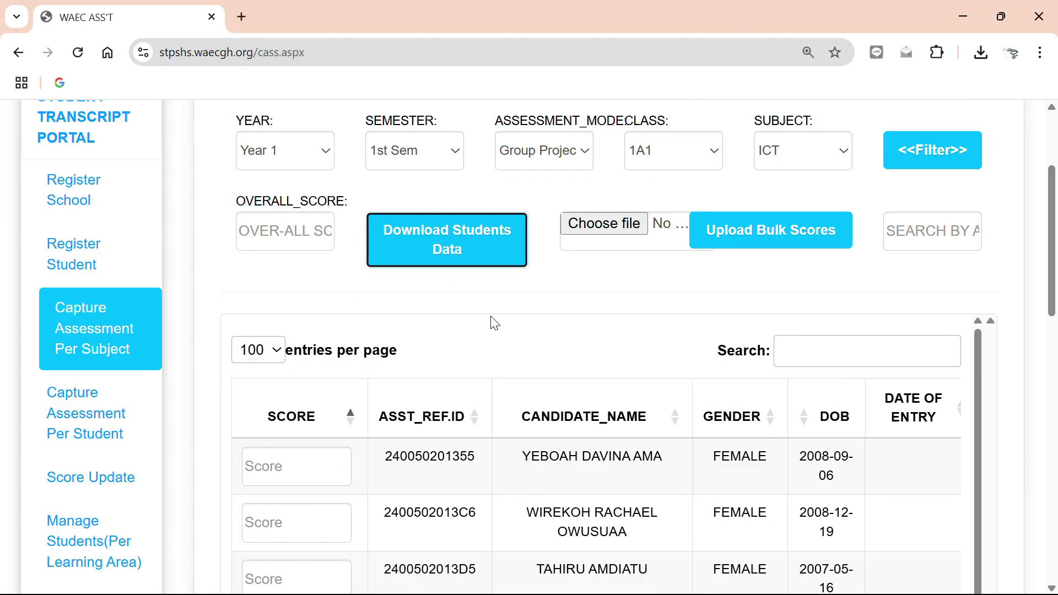
scroll(553, 297, "down", 3)
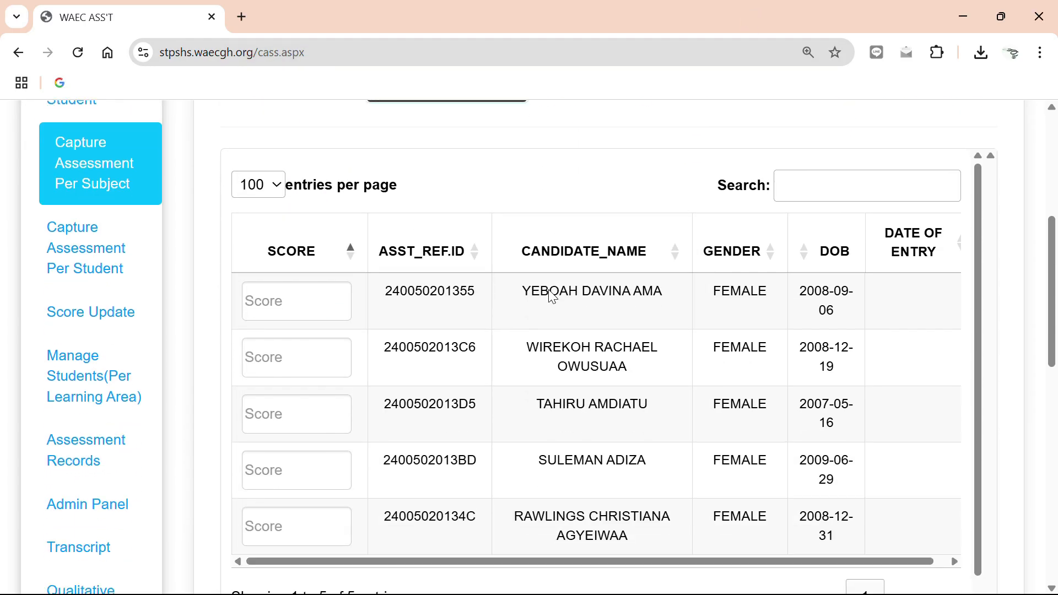
scroll(562, 331, "up", 3)
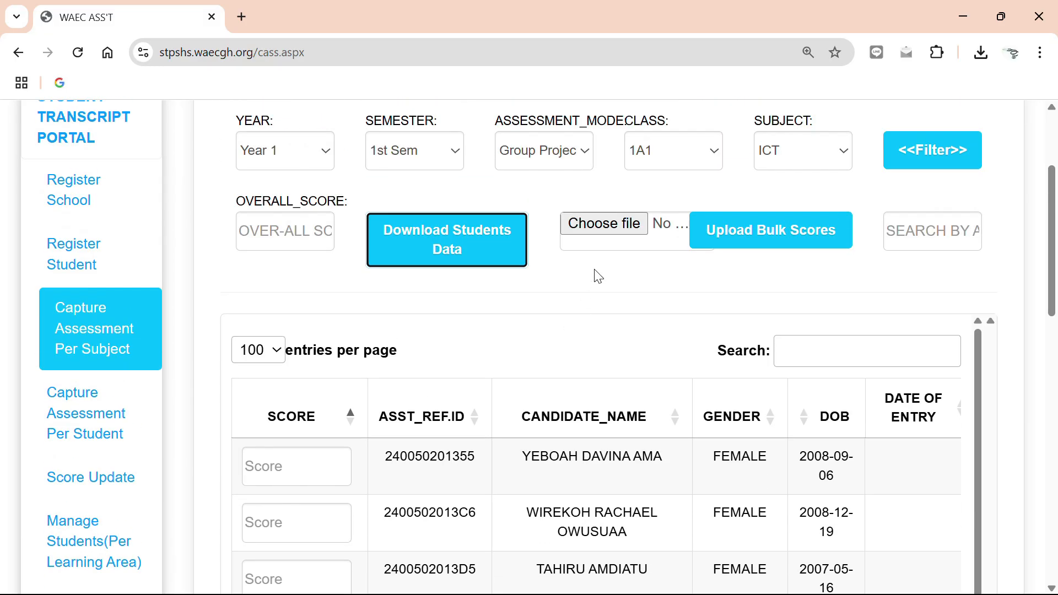
Choose StudentData_GProject_1A1.xlsm from Desktop, 2025_SEM1_CA, 1A1_Uploads as the file for the bulk score upload.
left_click(619, 228)
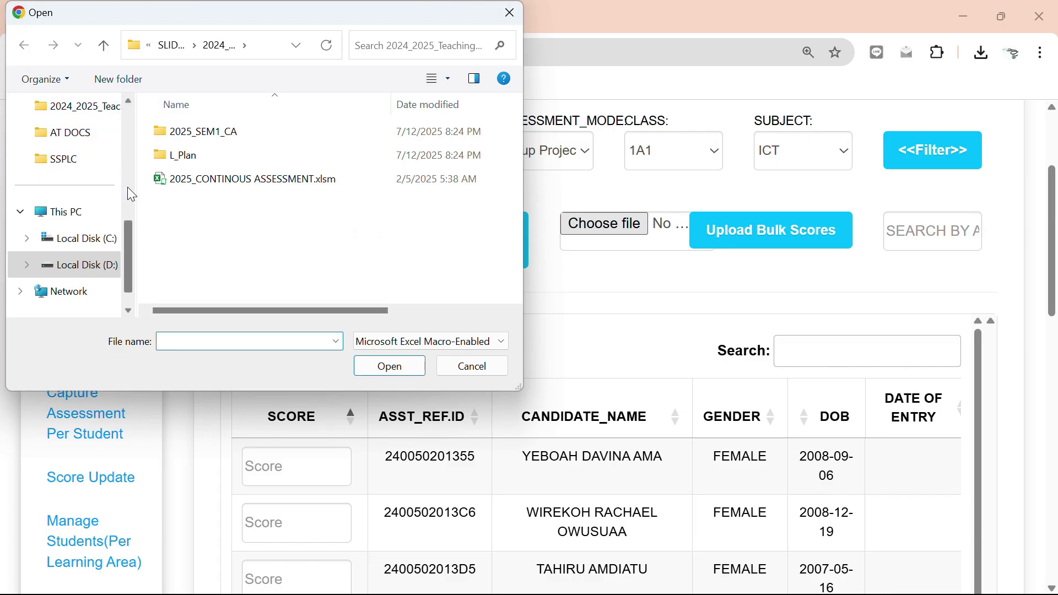
scroll(131, 184, "up", 3)
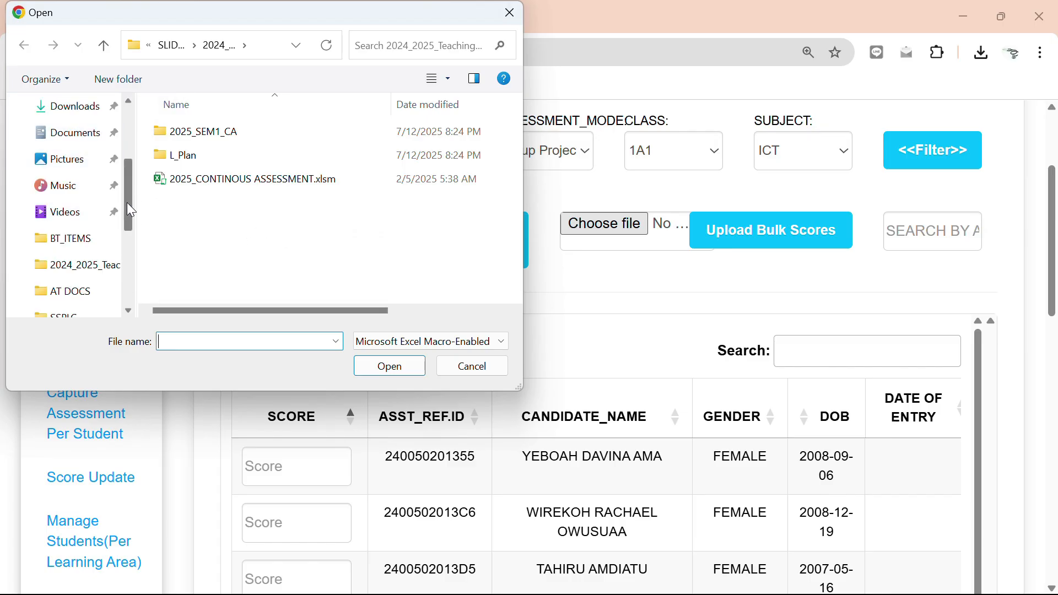
scroll(93, 207, "up", 3)
left_click(84, 197)
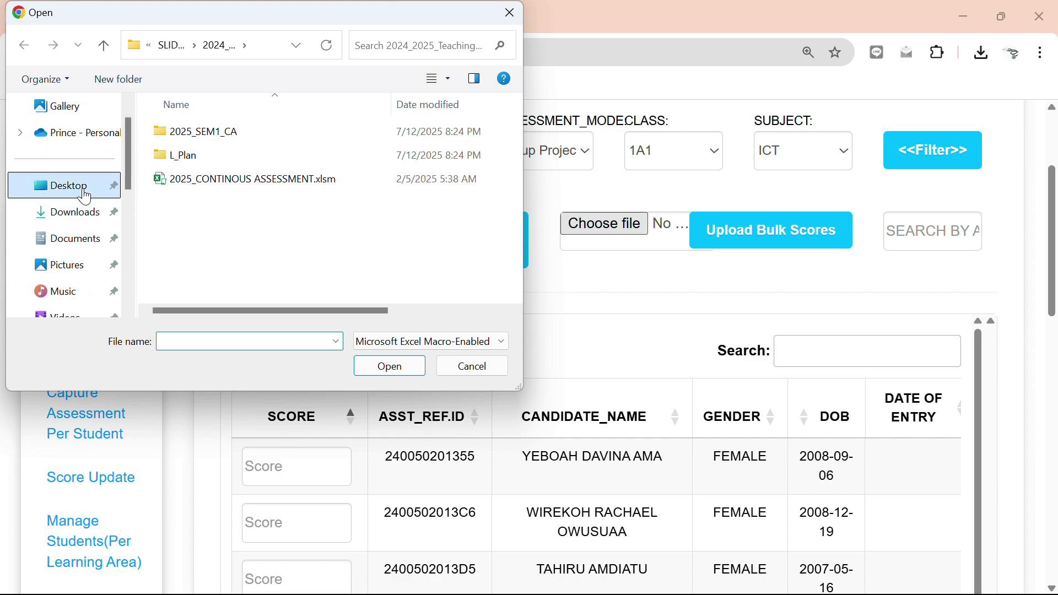
double_click(252, 137)
double_click(225, 138)
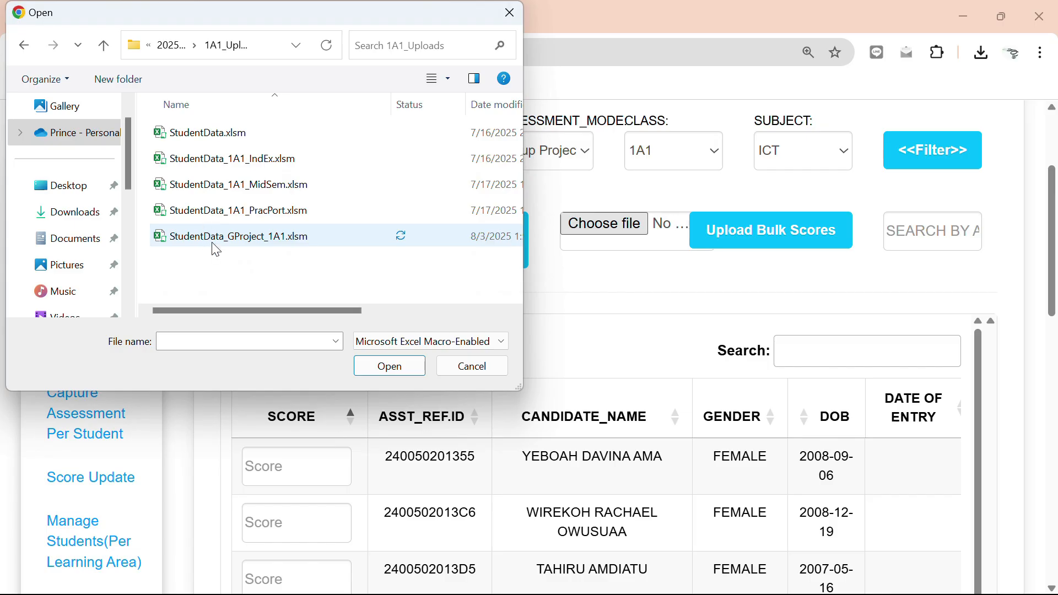
left_click(216, 248)
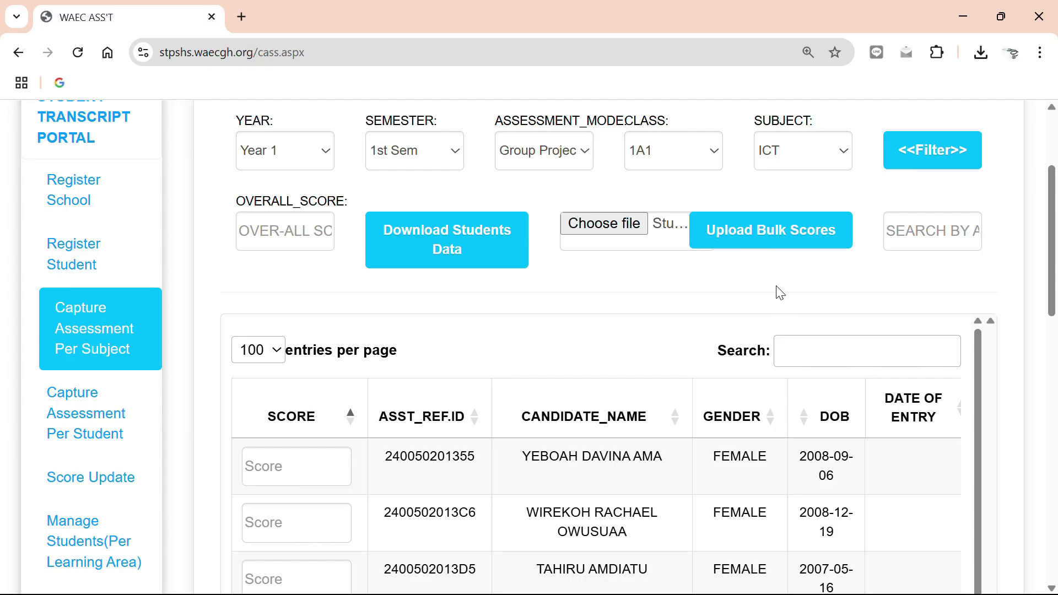
Upload the bulk scores for Year 1, 1st Sem, Group Project, class 1A1, ICT and check the import status.
scroll(775, 291, "down", 7)
scroll(779, 289, "up", 5)
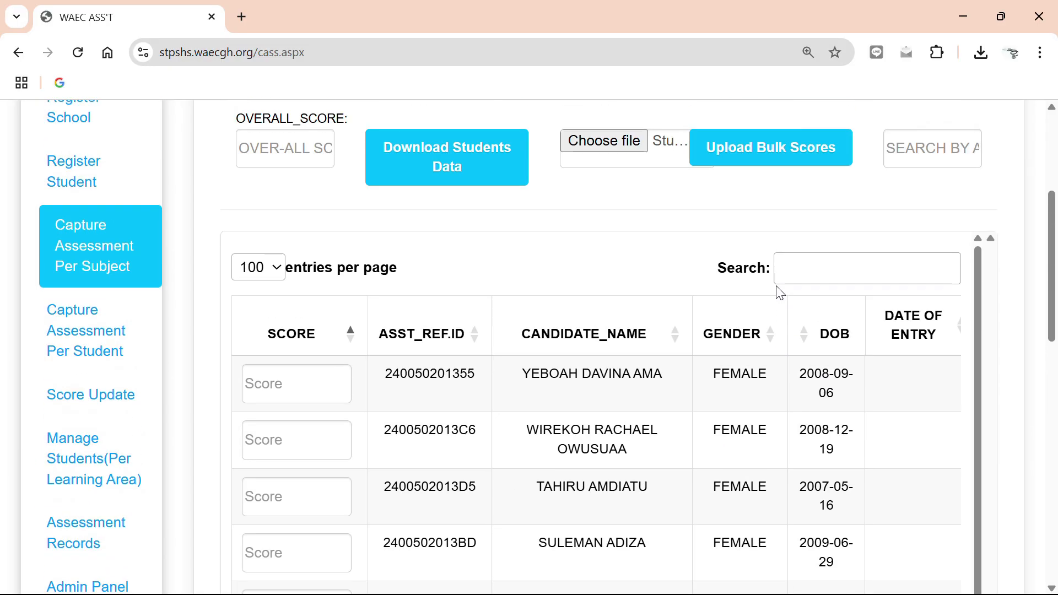
scroll(777, 267, "up", 3)
left_click(770, 319)
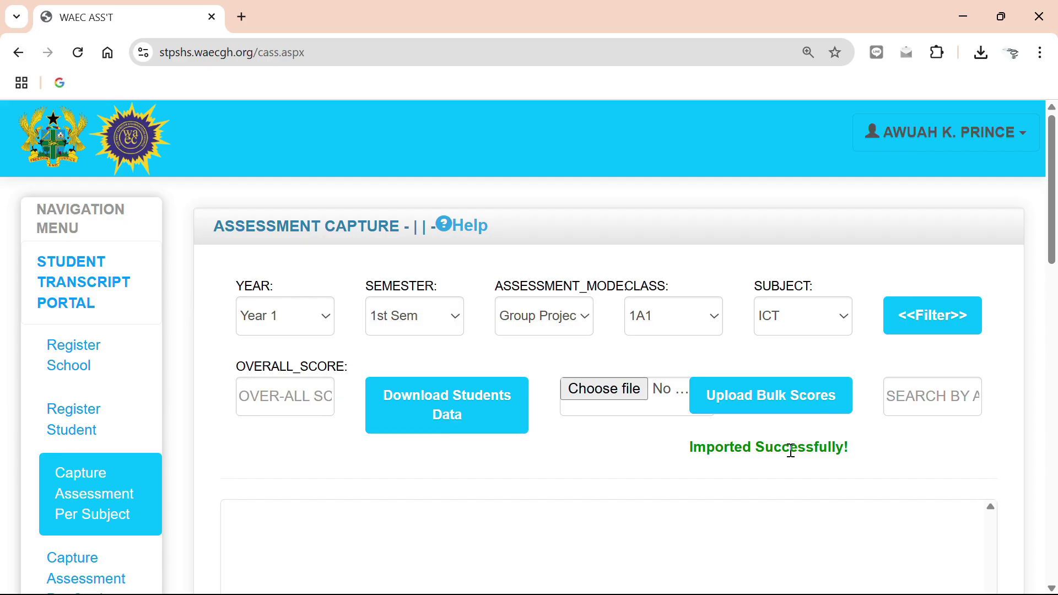
scroll(792, 450, "down", 3)
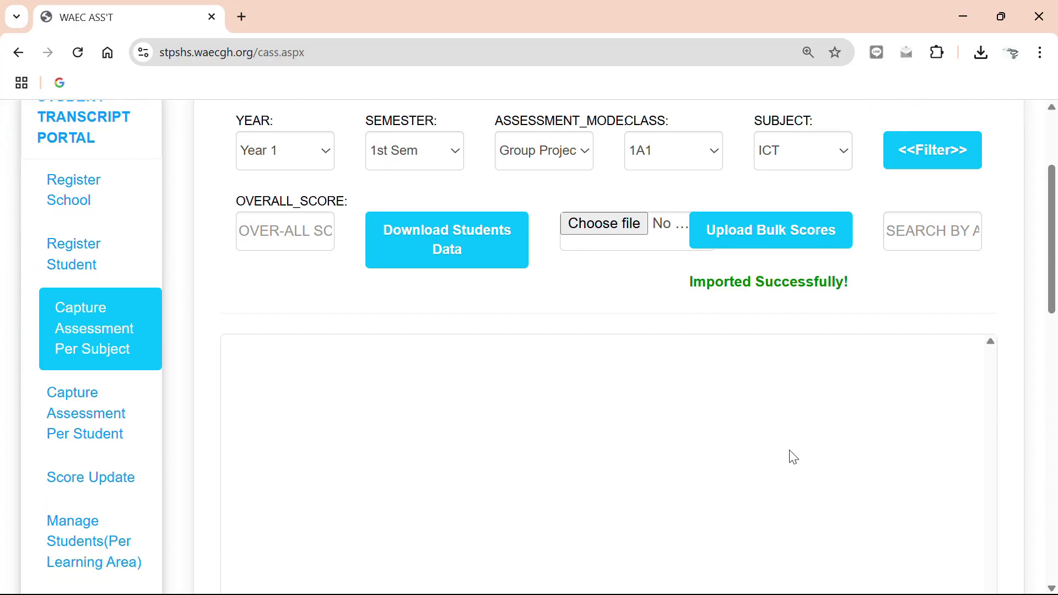